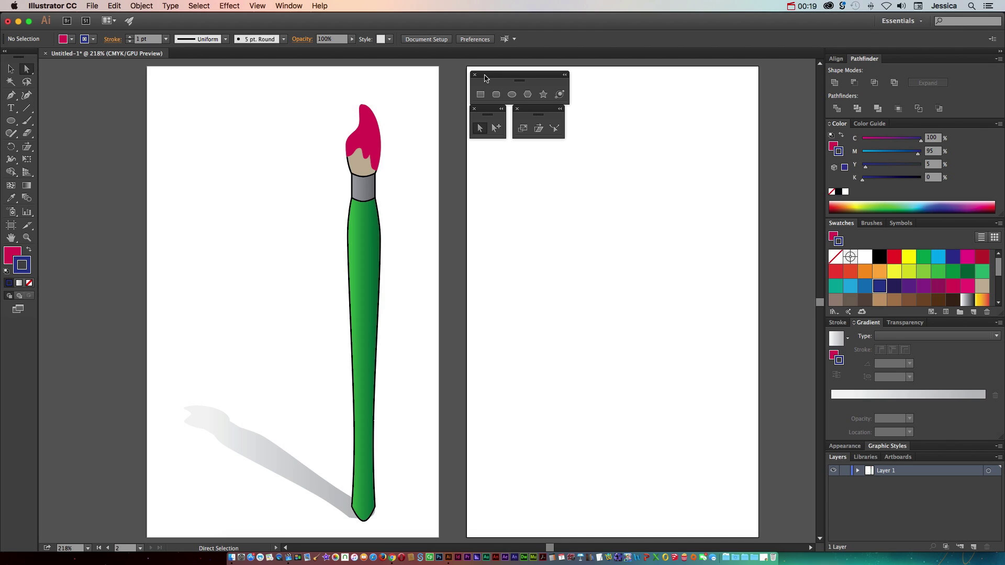
# Draw a tall thin rectangle on the right artboard with default white fill and black stroke
pyautogui.click(26, 121)
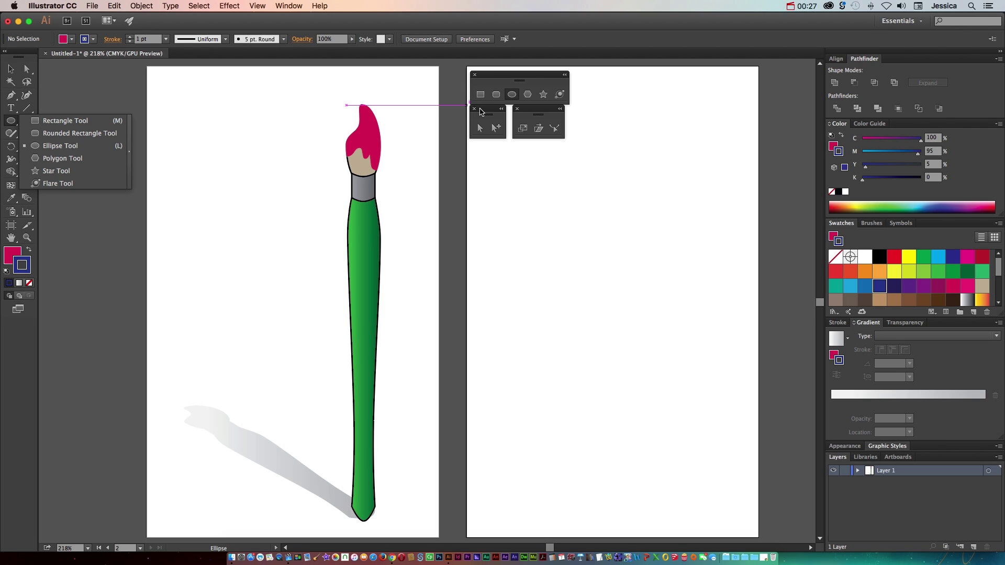
pyautogui.click(482, 111)
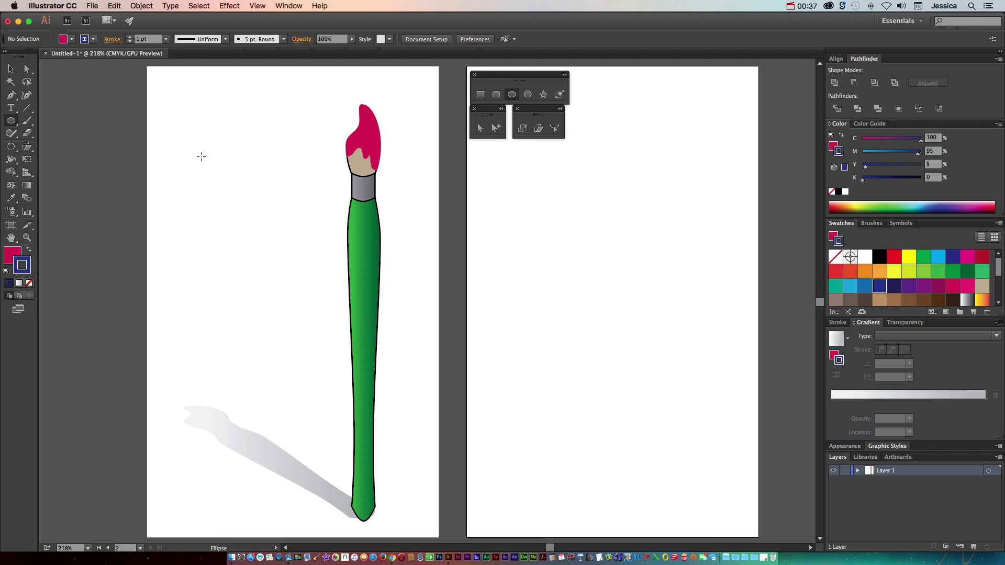
pyautogui.click(24, 149)
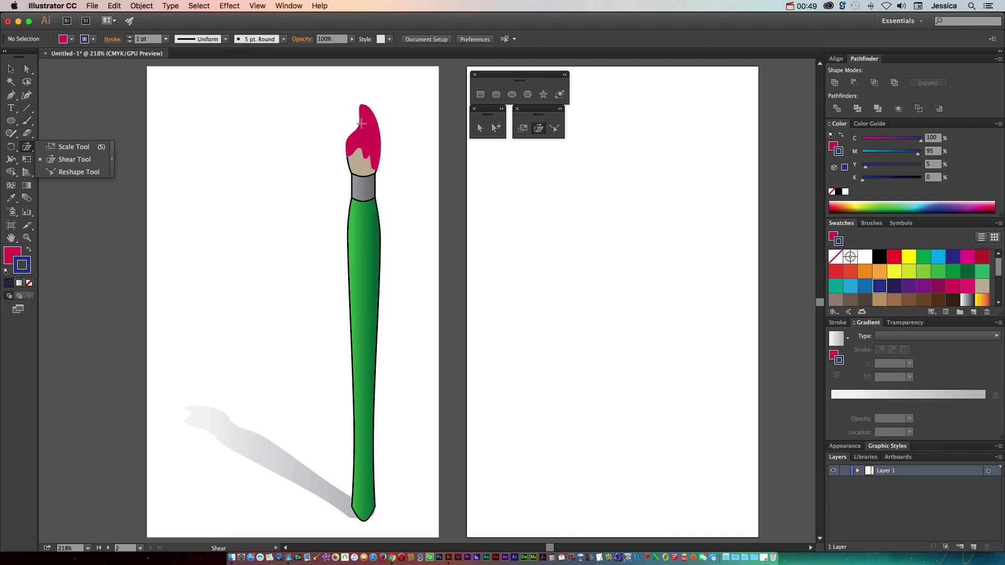
pyautogui.click(482, 95)
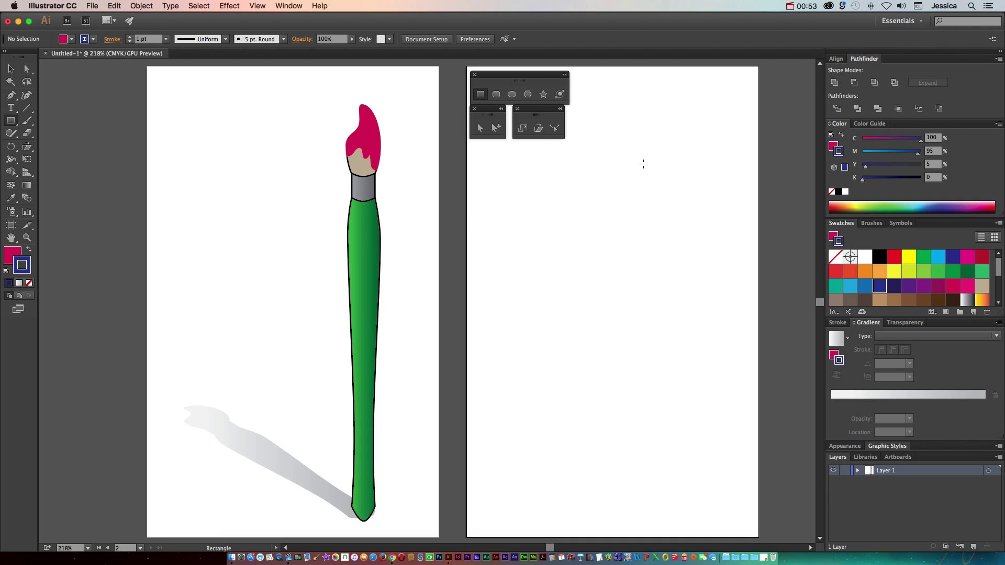
pyautogui.moveTo(652, 174)
pyautogui.mouseDown()
pyautogui.moveTo(697, 457)
pyautogui.moveTo(679, 512)
pyautogui.mouseUp()
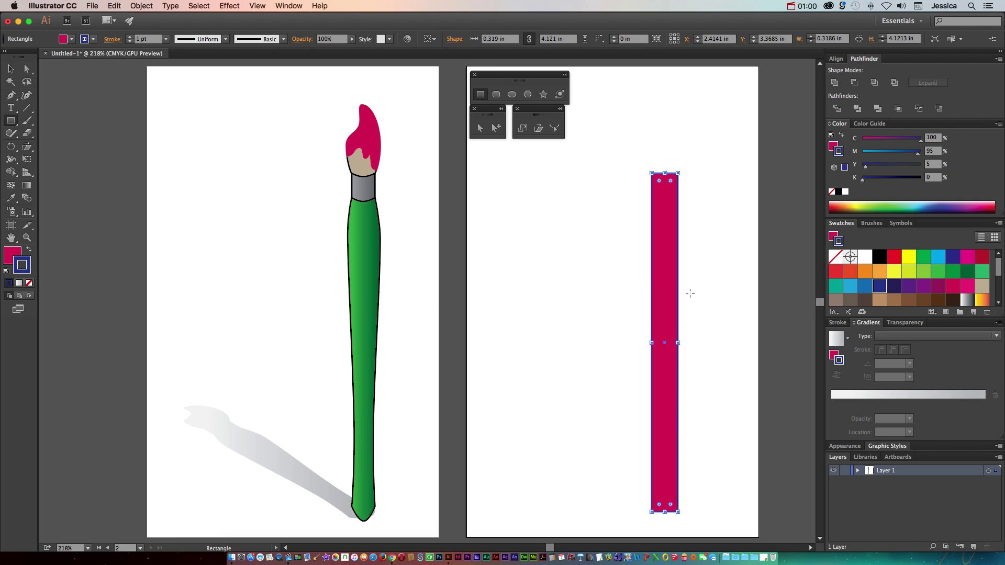
pyautogui.press('d')
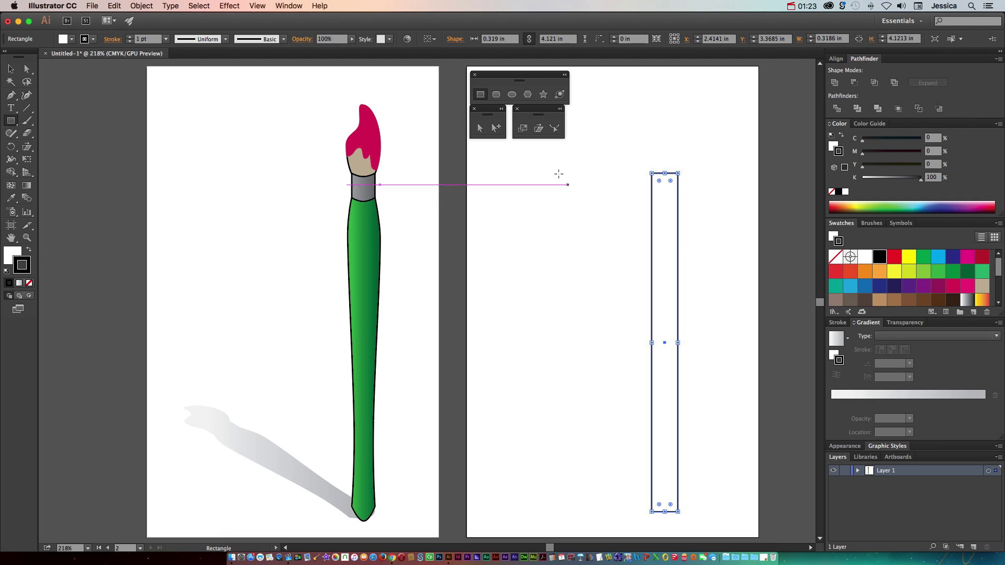
pyautogui.click(481, 129)
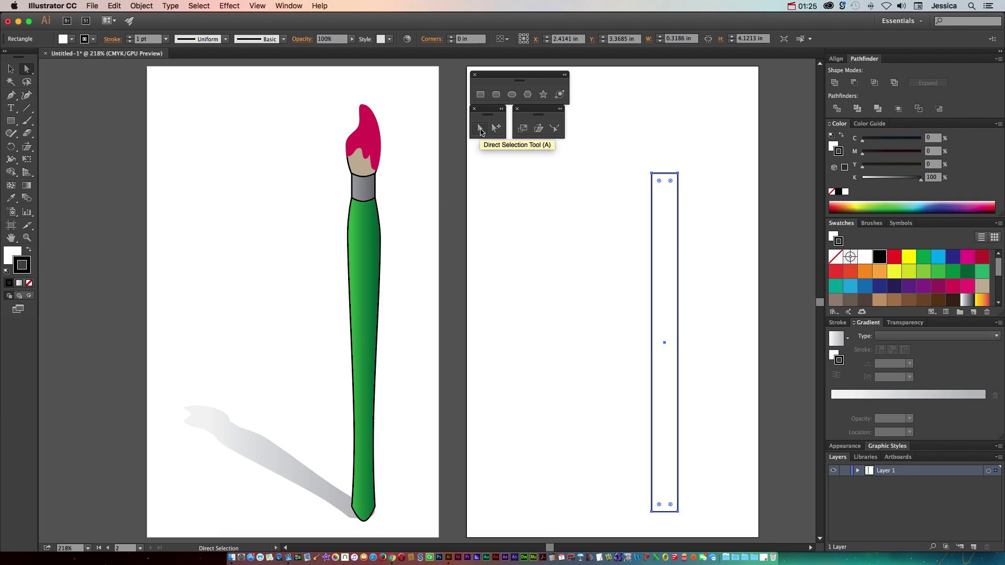
pyautogui.click(724, 225)
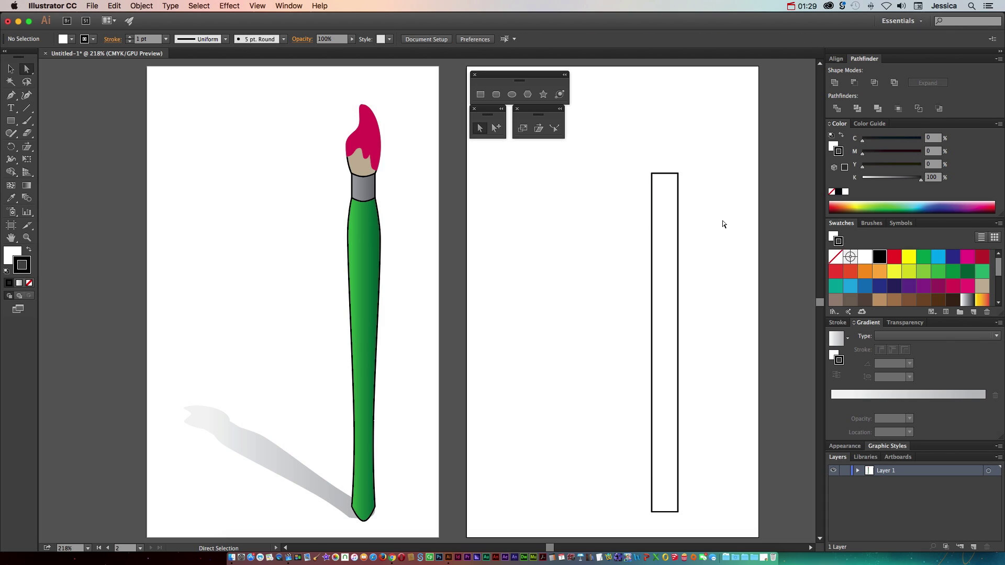
pyautogui.click(680, 235)
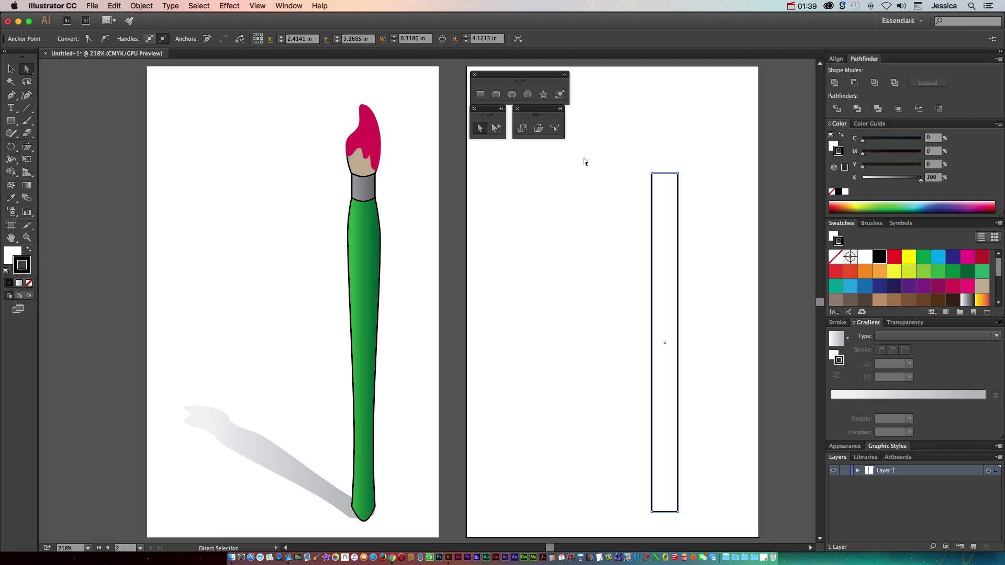
# Round the rectangle's bottom, dip its top edge, and bend and taper its sides
pyautogui.click(556, 131)
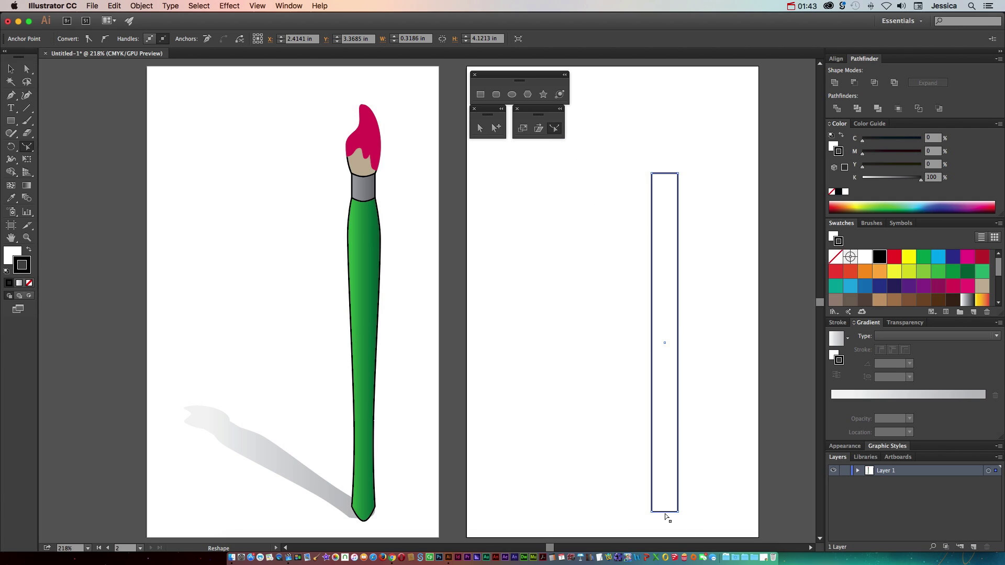
pyautogui.moveTo(665, 513); pyautogui.dragTo(665, 529)
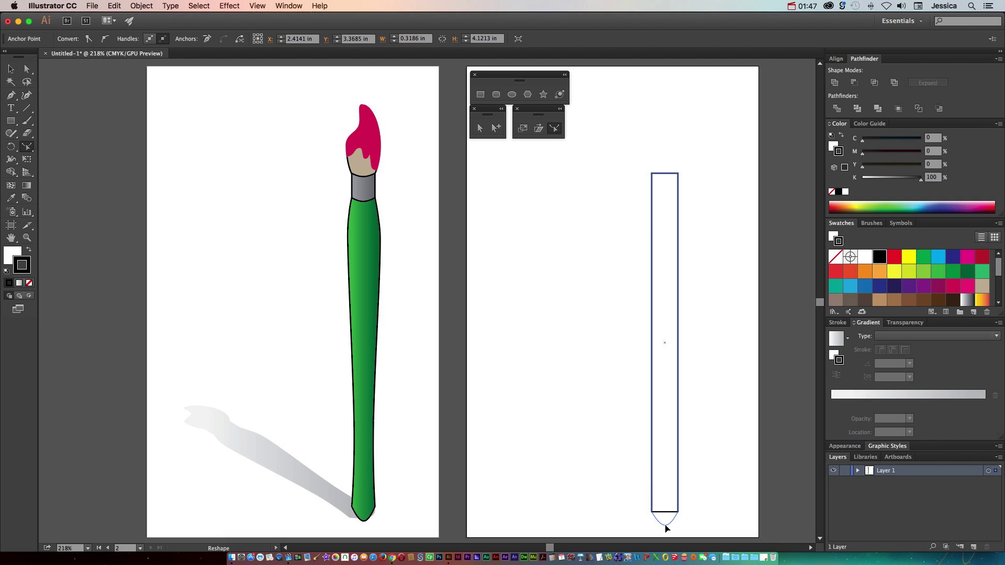
pyautogui.moveTo(665, 529); pyautogui.dragTo(668, 538)
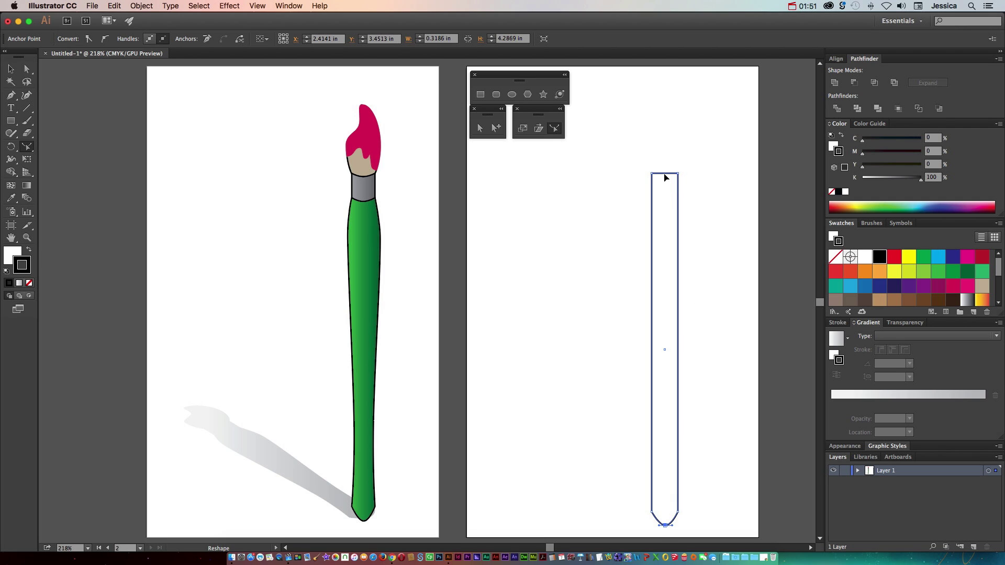
pyautogui.moveTo(664, 176); pyautogui.dragTo(666, 179)
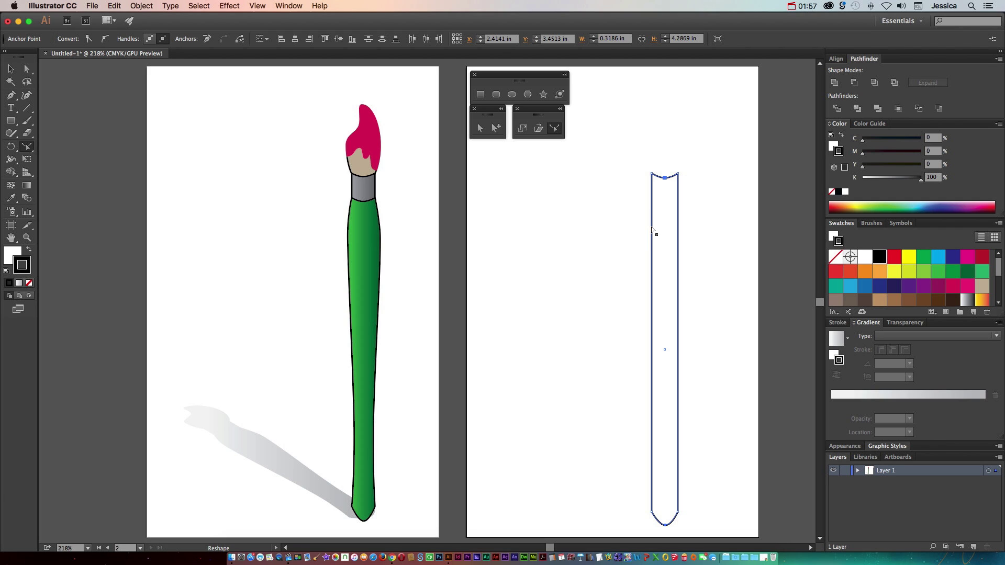
pyautogui.moveTo(651, 228)
pyautogui.mouseDown()
pyautogui.moveTo(602, 228)
pyautogui.moveTo(683, 233)
pyautogui.mouseUp()
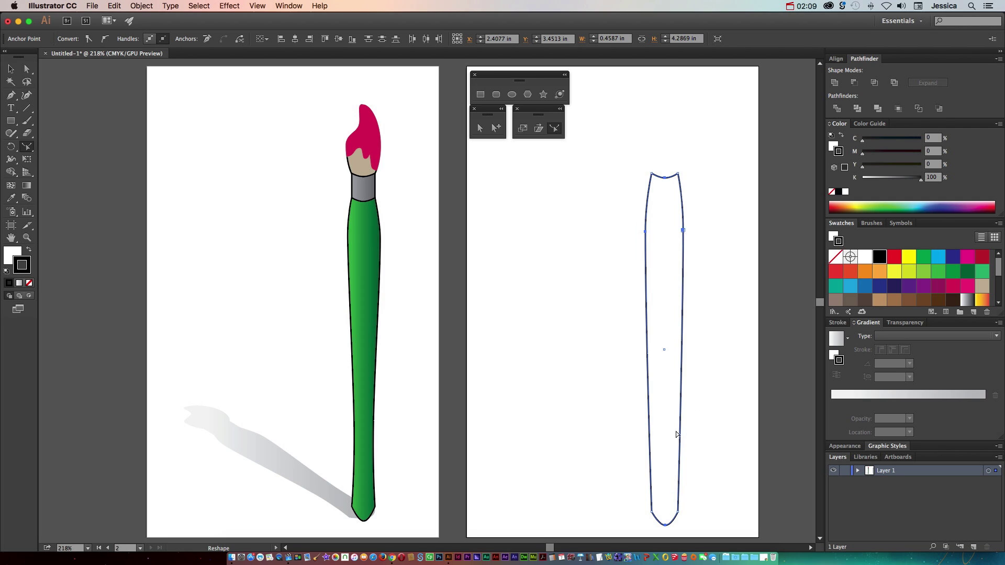
pyautogui.moveTo(649, 431); pyautogui.dragTo(675, 429)
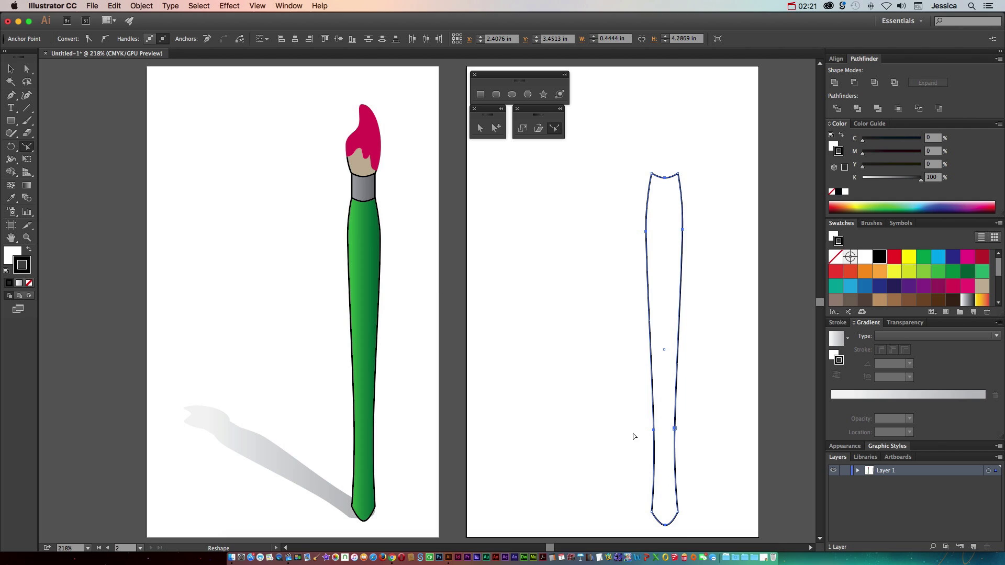
pyautogui.click(481, 95)
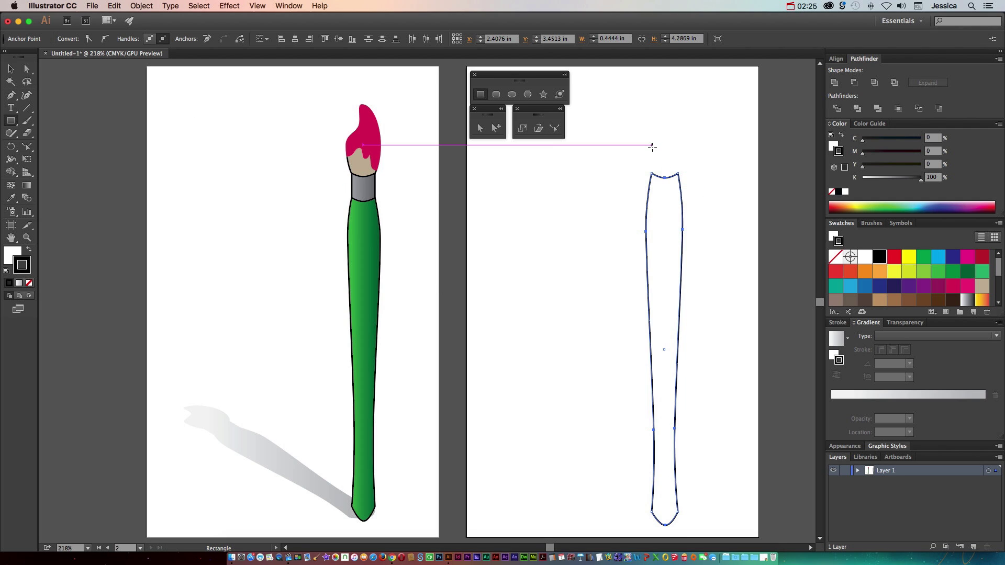
# Draw a small rectangle atop the handle, leaving only that rectangle selected
pyautogui.moveTo(651, 145); pyautogui.dragTo(678, 188)
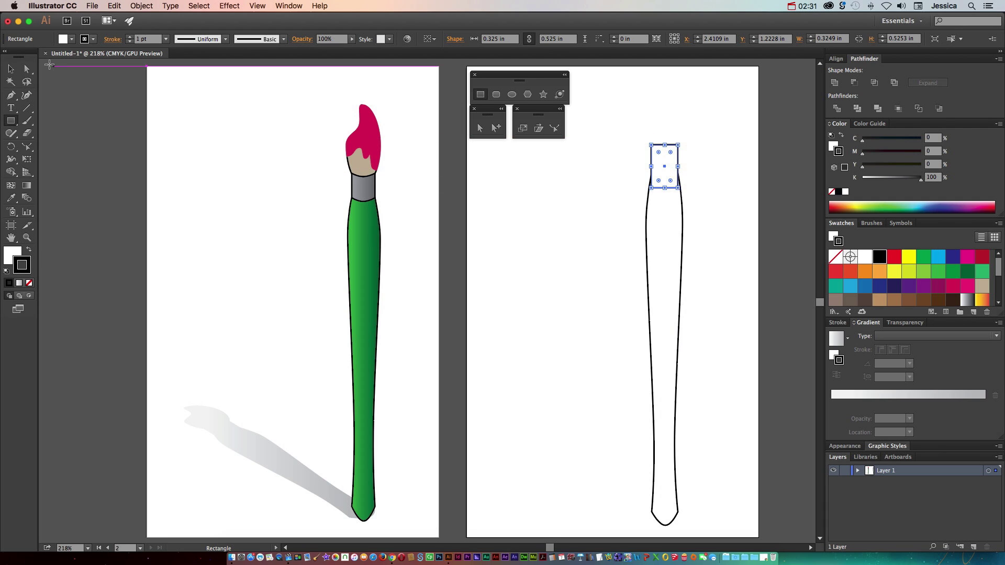
pyautogui.click(11, 68)
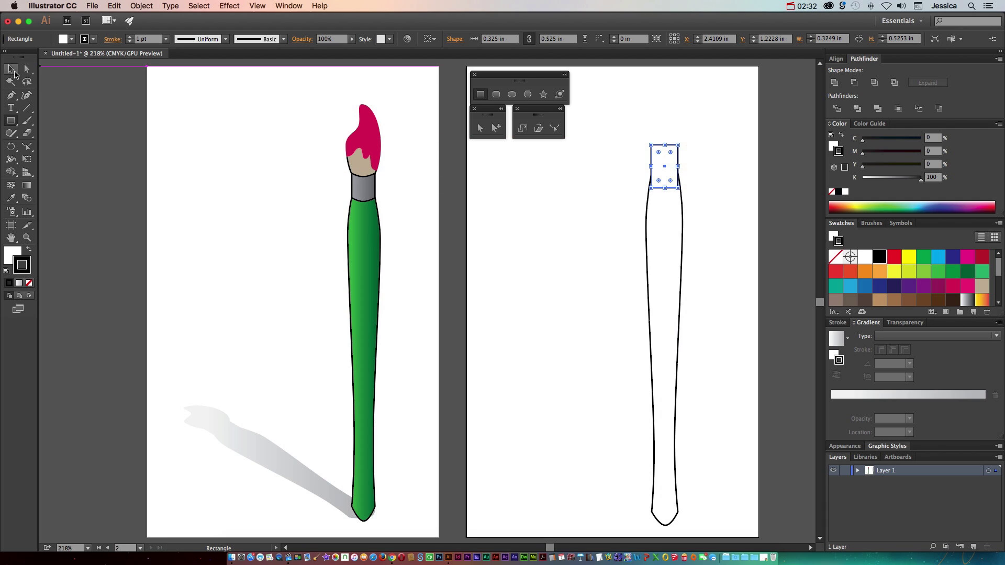
pyautogui.press('a')
pyautogui.keyDown('shift'); pyautogui.click(657, 183); pyautogui.keyUp('shift')
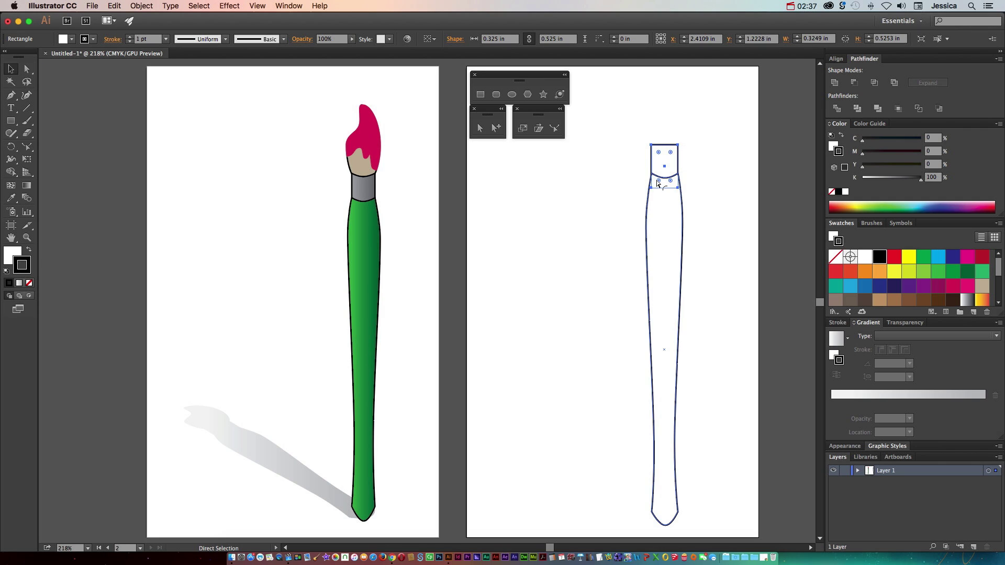
pyautogui.press('v')
pyautogui.keyDown('shift'); pyautogui.click(681, 183); pyautogui.keyUp('shift')
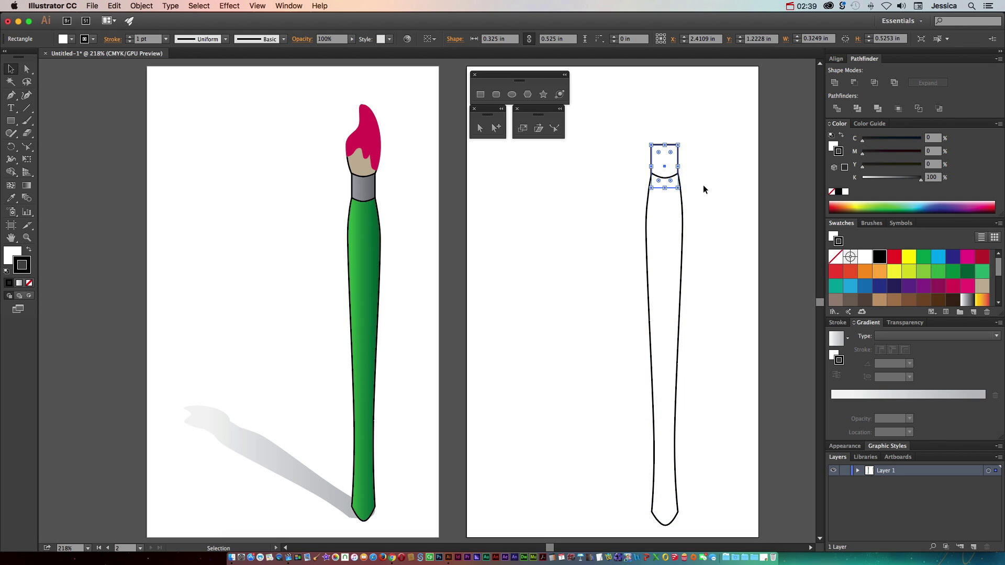
# Zoom in and drag the small rectangle's sides to match the handle's width
pyautogui.press('super+equal')
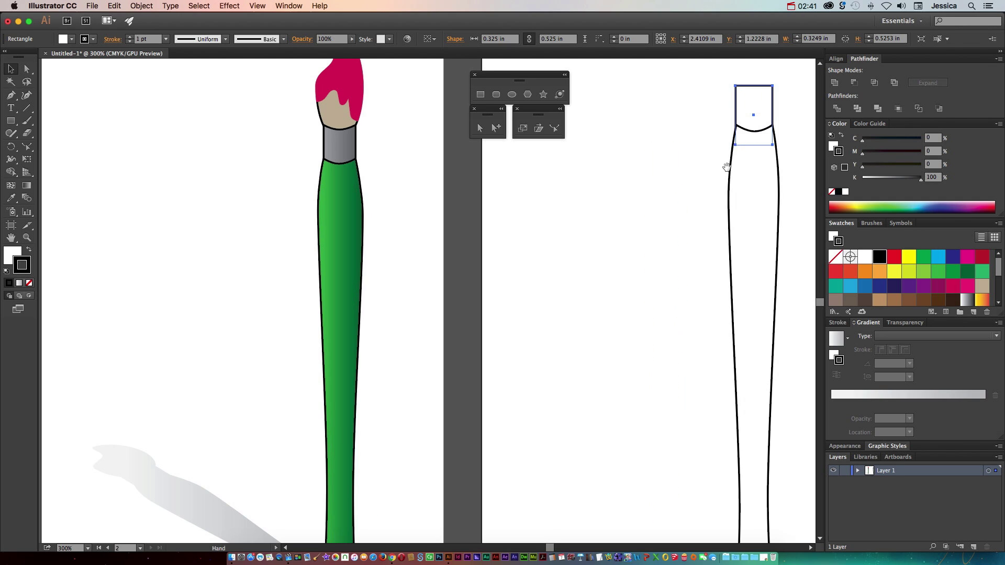
pyautogui.moveTo(726, 167); pyautogui.dragTo(518, 285)
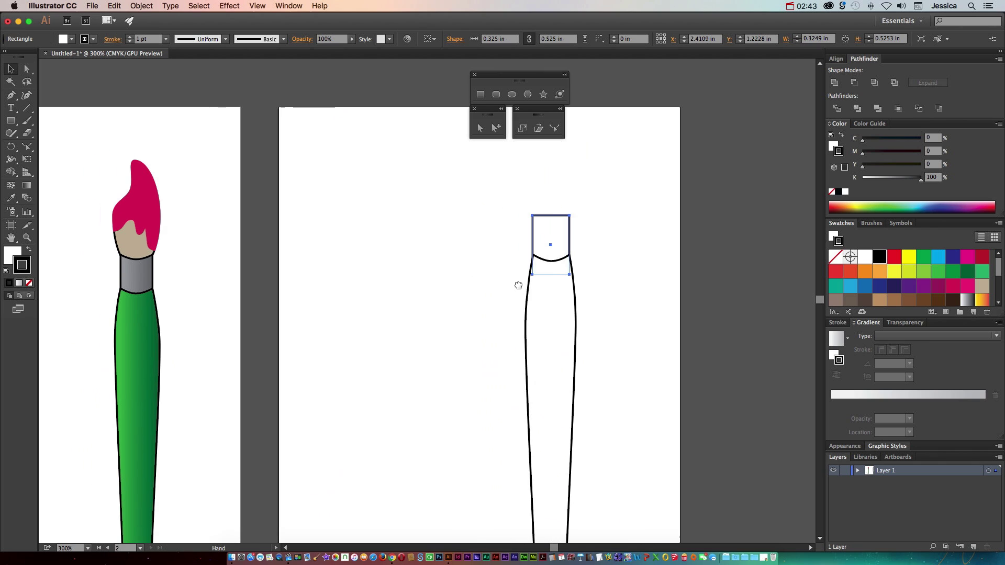
pyautogui.click(590, 270)
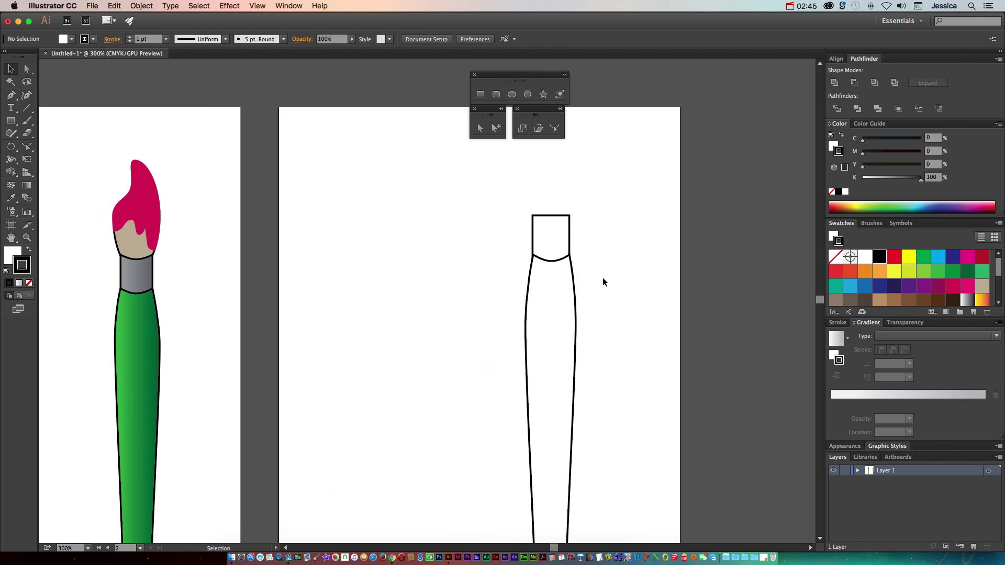
pyautogui.click(545, 248)
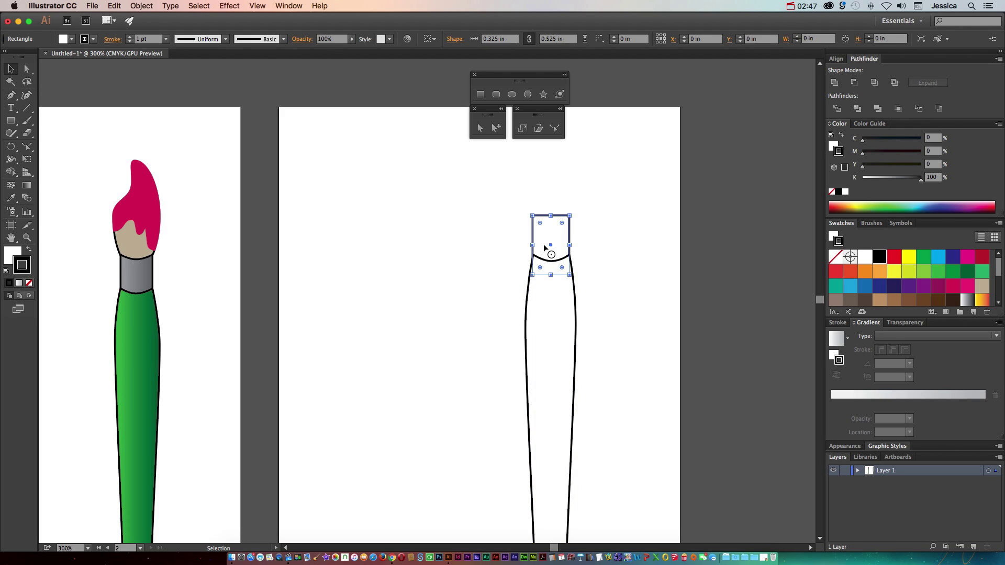
pyautogui.moveTo(532, 245)
pyautogui.mouseDown()
pyautogui.moveTo(518, 246)
pyautogui.moveTo(534, 246)
pyautogui.mouseUp()
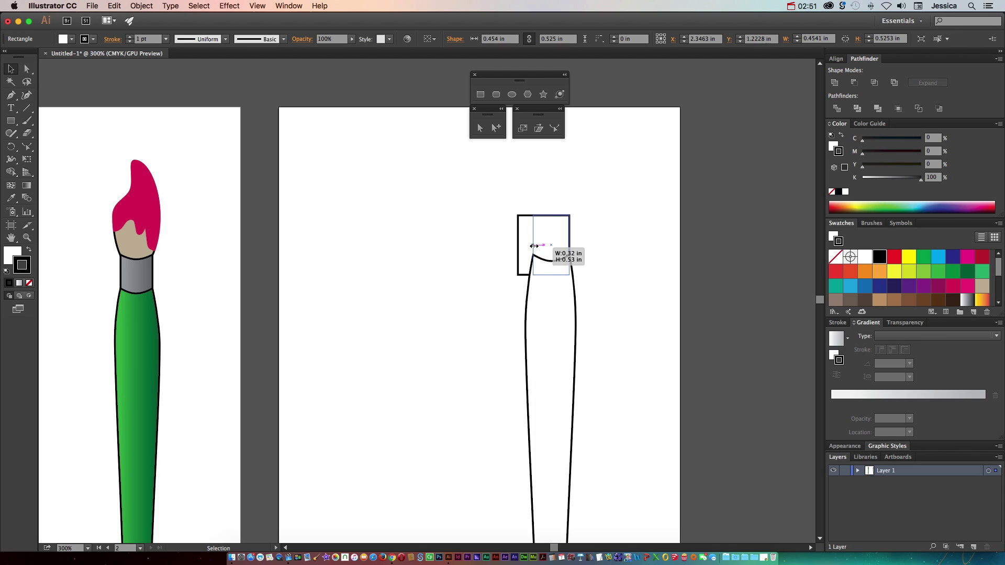
pyautogui.click(581, 263)
pyautogui.click(570, 246)
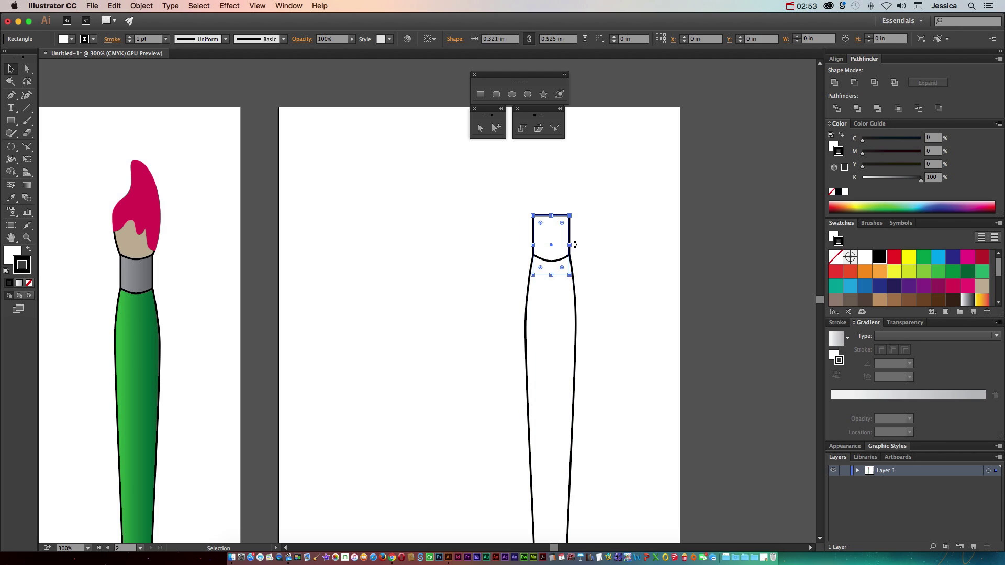
pyautogui.moveTo(575, 245); pyautogui.dragTo(570, 246)
pyautogui.click(601, 331)
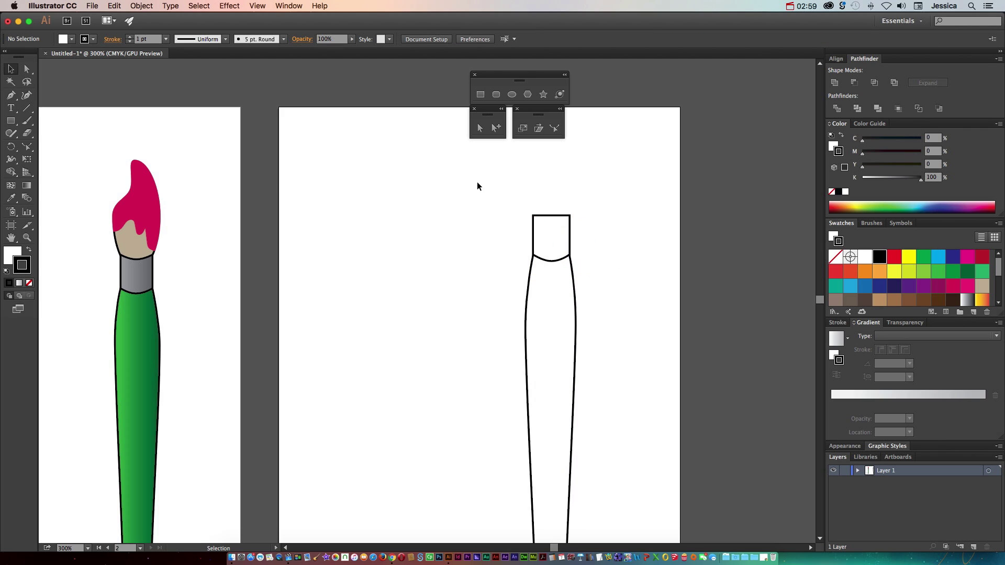
# Select the ferrule's top edge and pull its middle down into a gentle dip
pyautogui.click(484, 131)
pyautogui.click(553, 217)
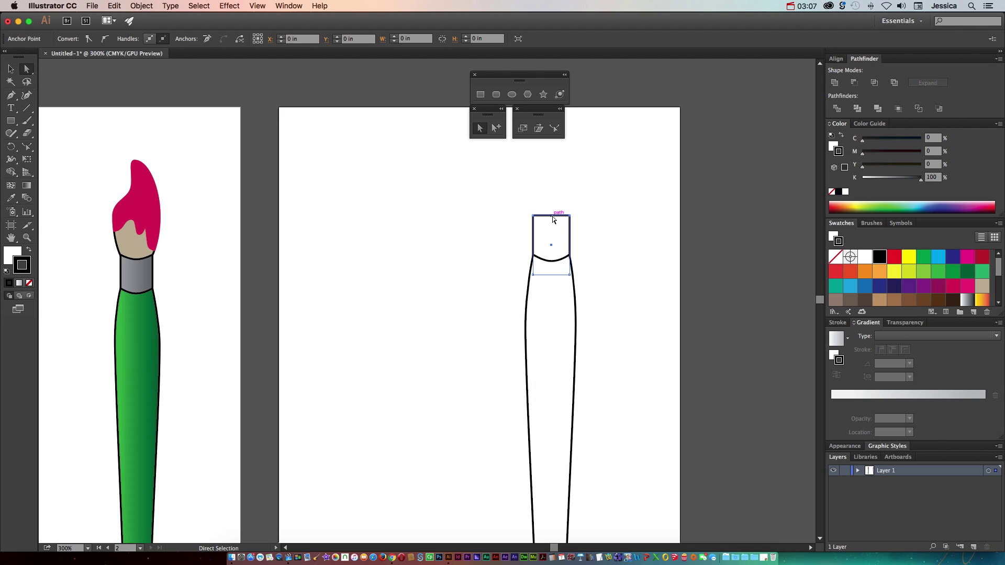
pyautogui.click(555, 129)
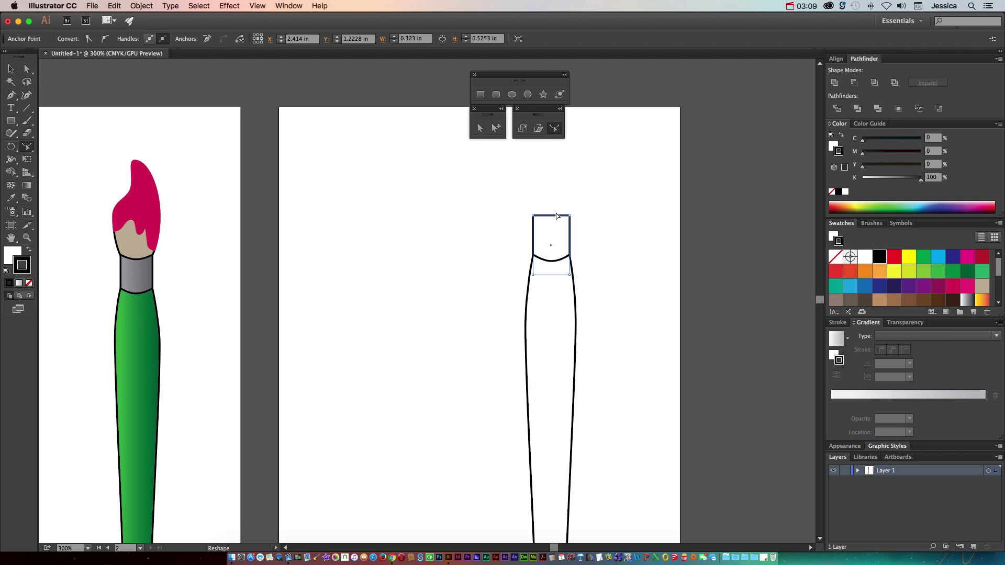
pyautogui.moveTo(553, 222); pyautogui.dragTo(552, 226)
pyautogui.moveTo(551, 225); pyautogui.dragTo(551, 227)
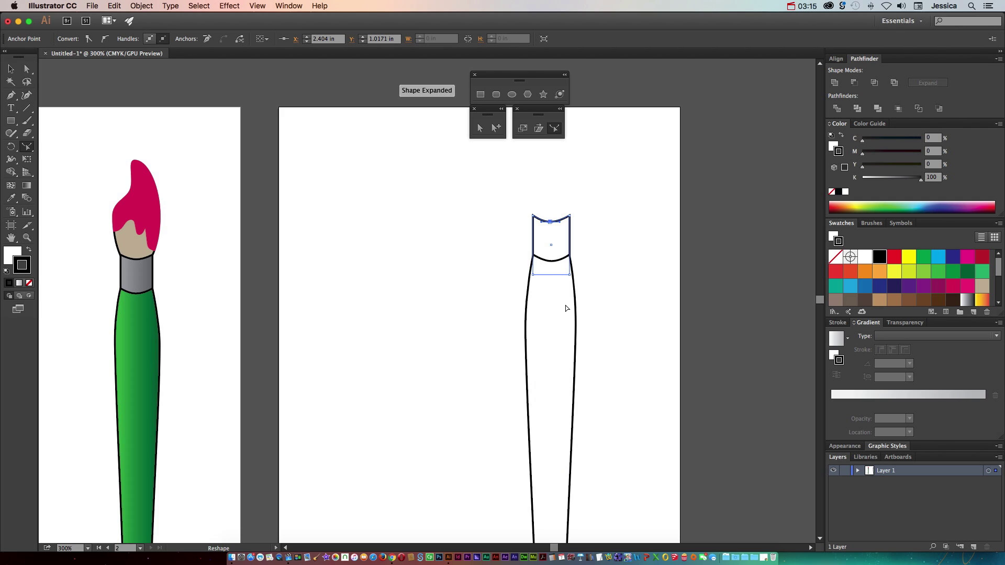
pyautogui.scroll(2, 568, 303)
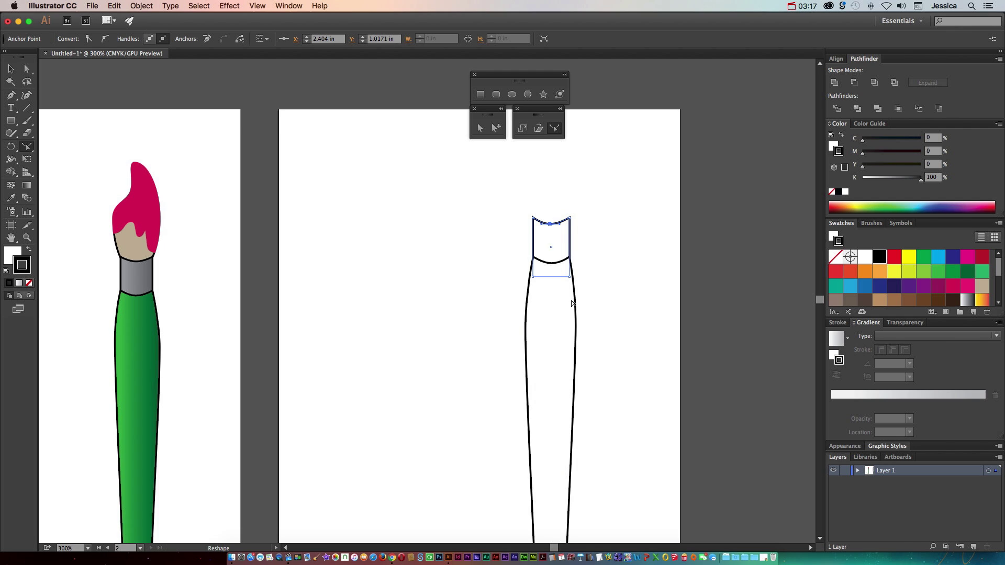
pyautogui.scroll(3, 572, 301)
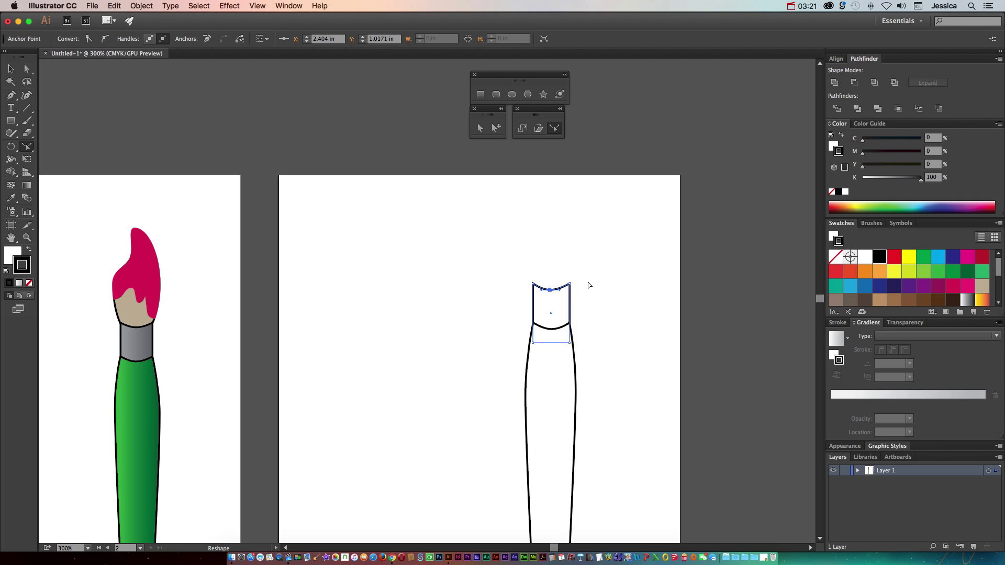
# Drag out a tall narrow ellipse above the ferrule, overlapping its curved top
pyautogui.click(511, 94)
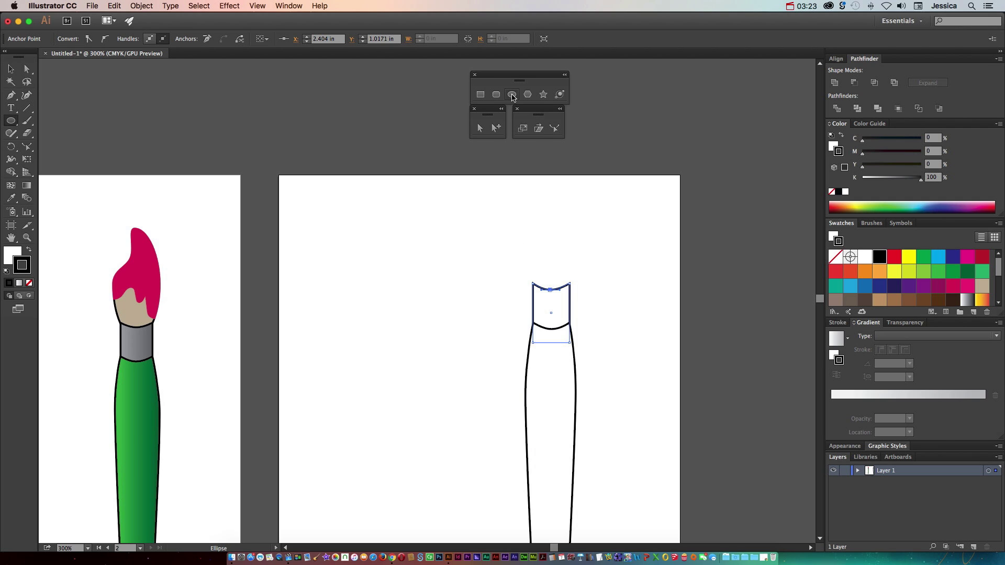
pyautogui.moveTo(533, 186); pyautogui.dragTo(573, 310)
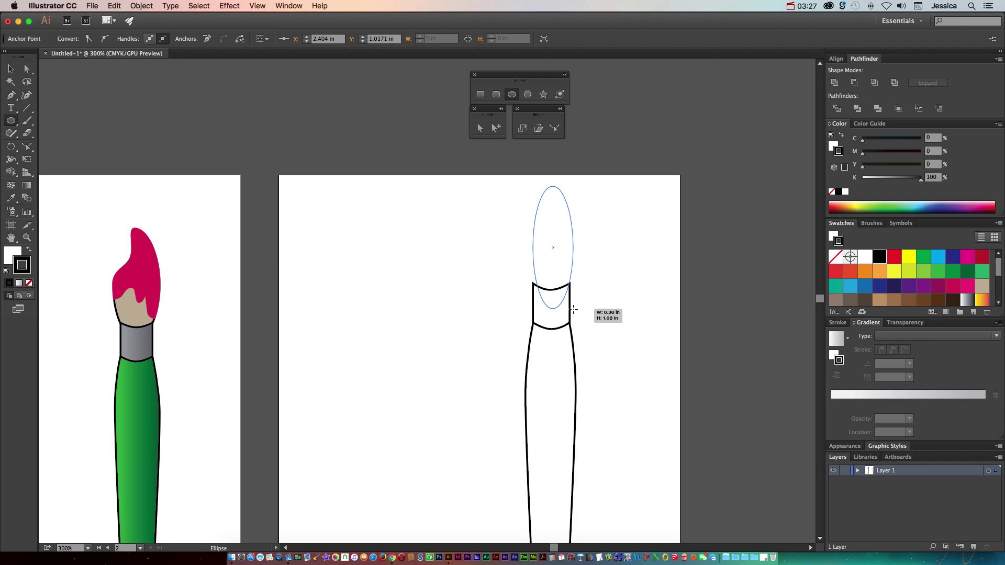
pyautogui.moveTo(573, 310); pyautogui.dragTo(570, 307)
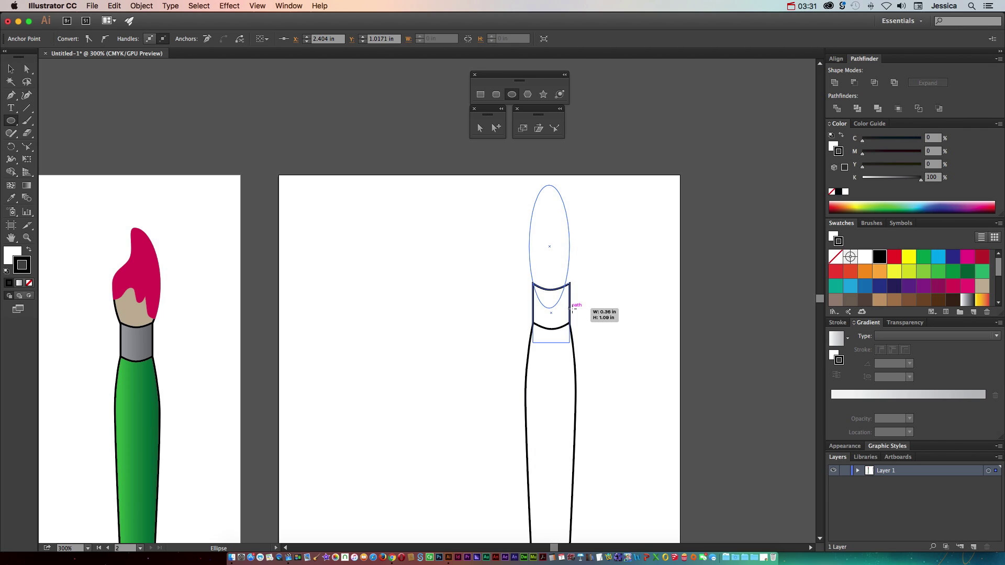
pyautogui.moveTo(570, 307); pyautogui.dragTo(574, 307)
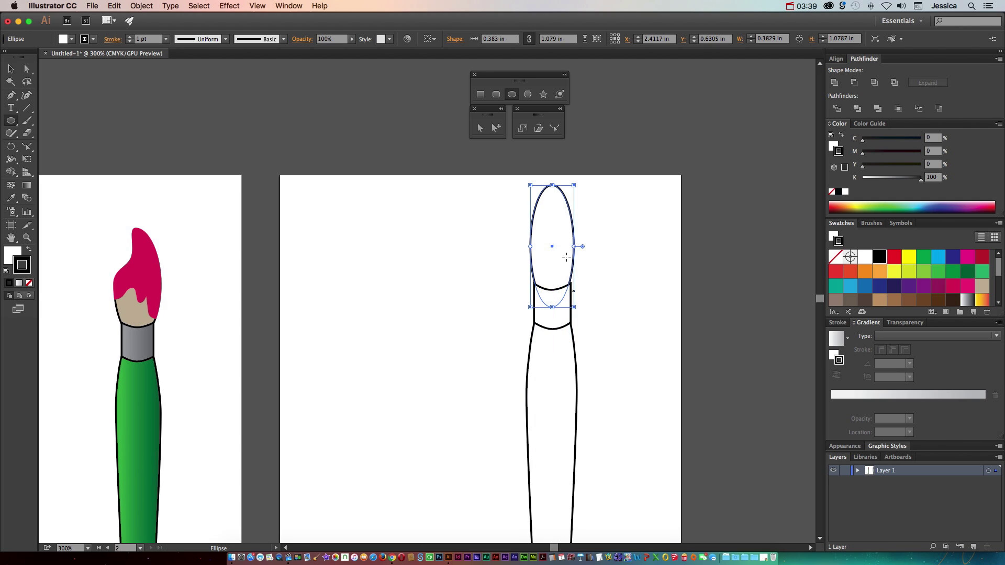
pyautogui.click(482, 127)
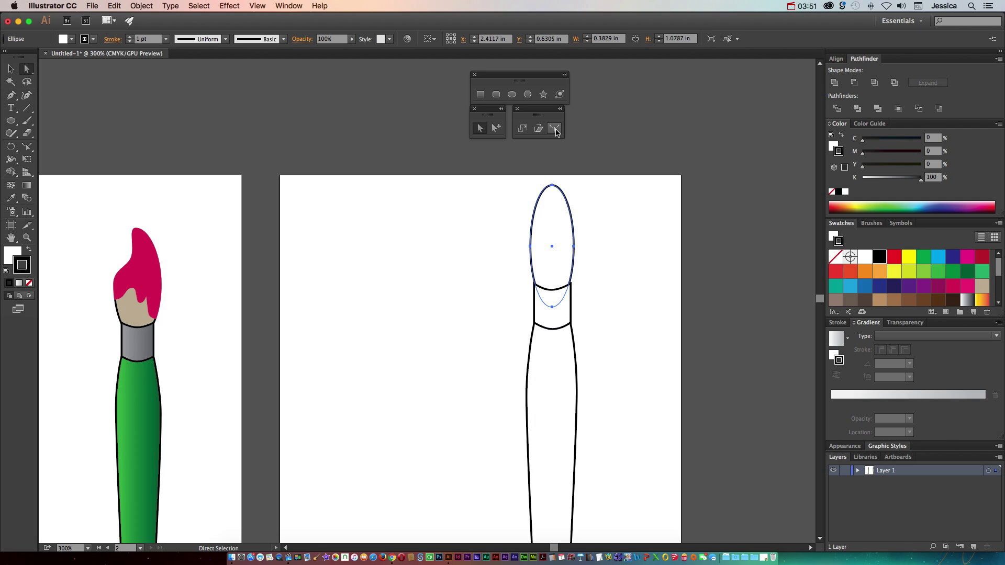
# Pull the oval's upper-left side inward and bulge its right side outward into a leaning tip
pyautogui.click(497, 249)
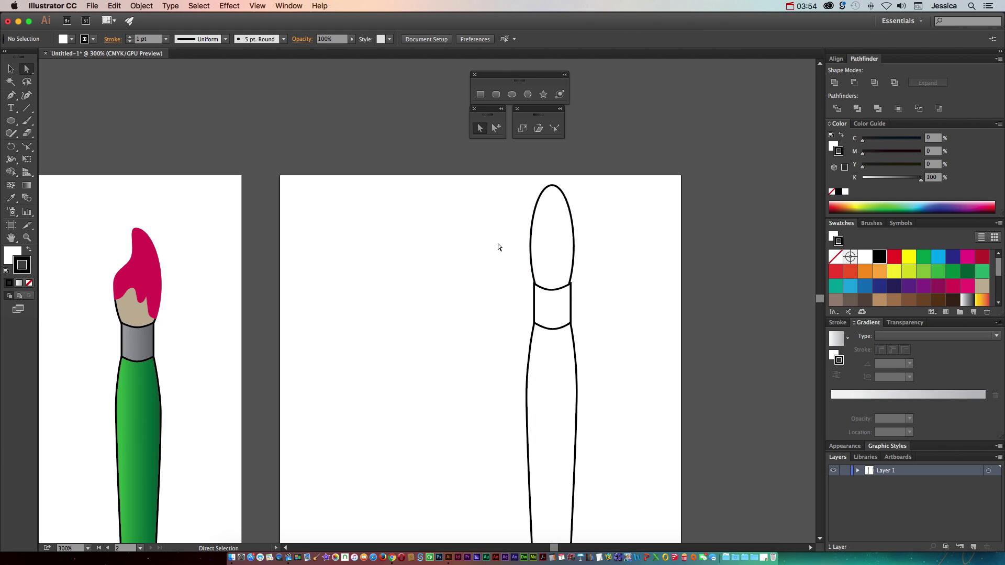
pyautogui.click(533, 219)
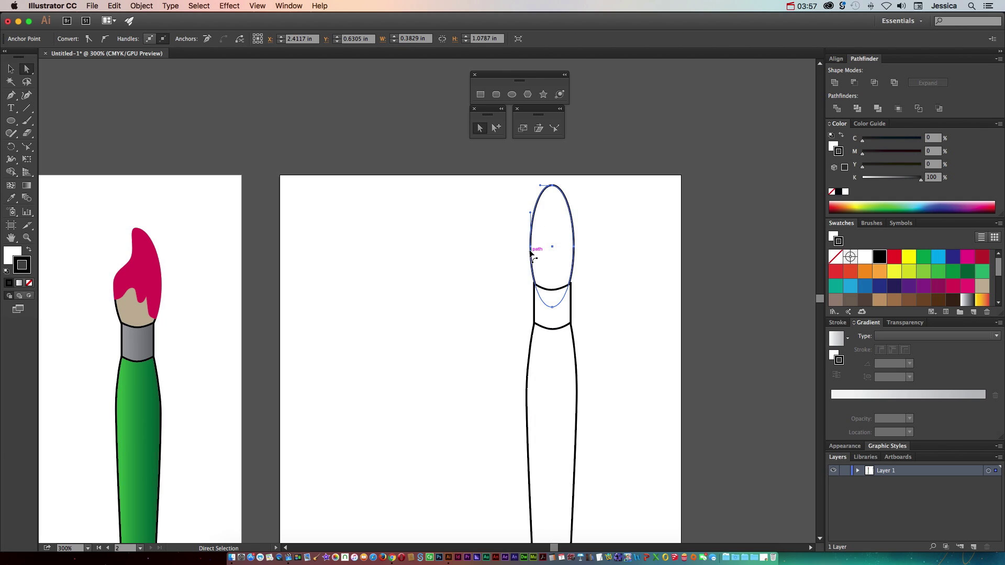
pyautogui.click(554, 129)
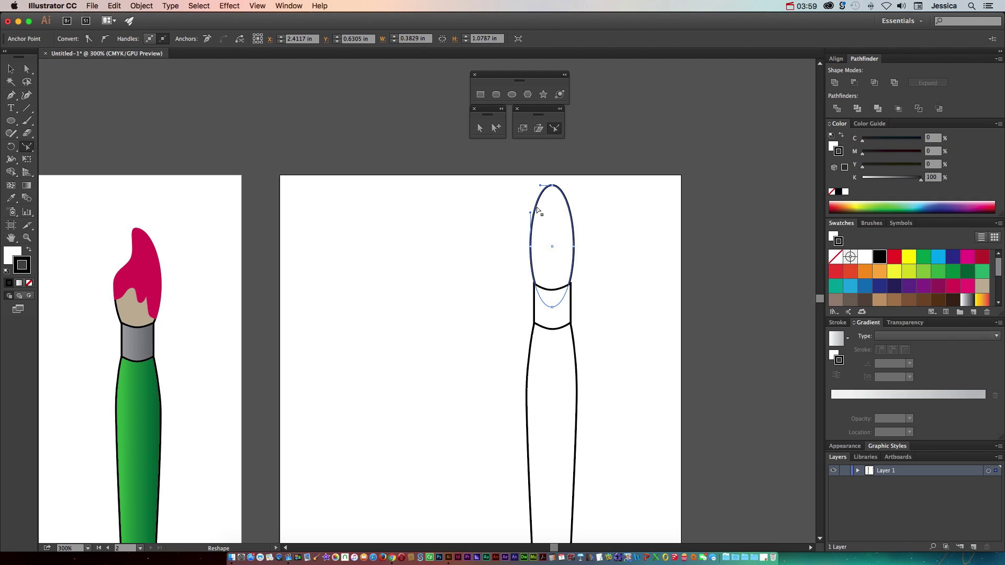
pyautogui.moveTo(537, 210); pyautogui.dragTo(550, 209)
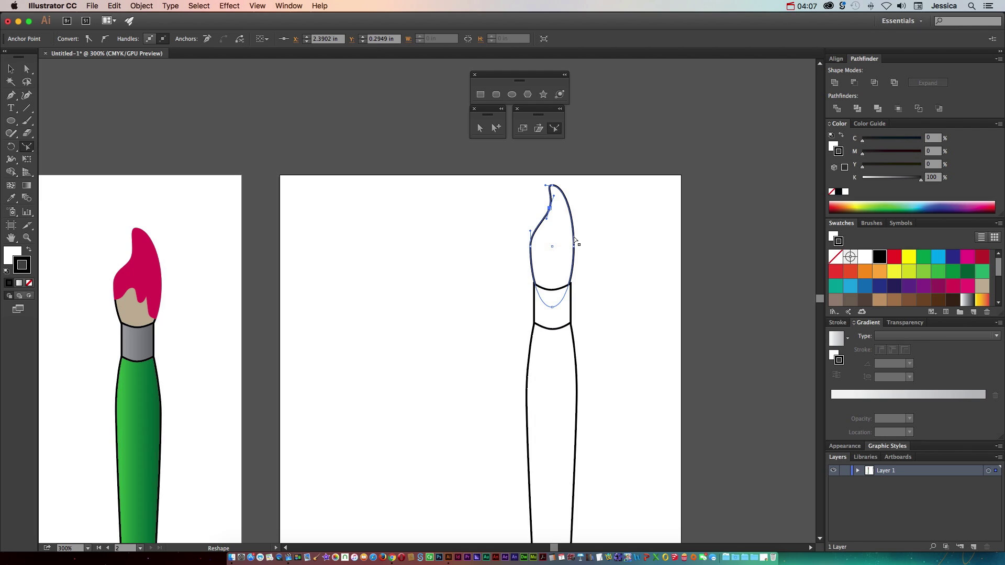
pyautogui.moveTo(573, 242); pyautogui.dragTo(578, 241)
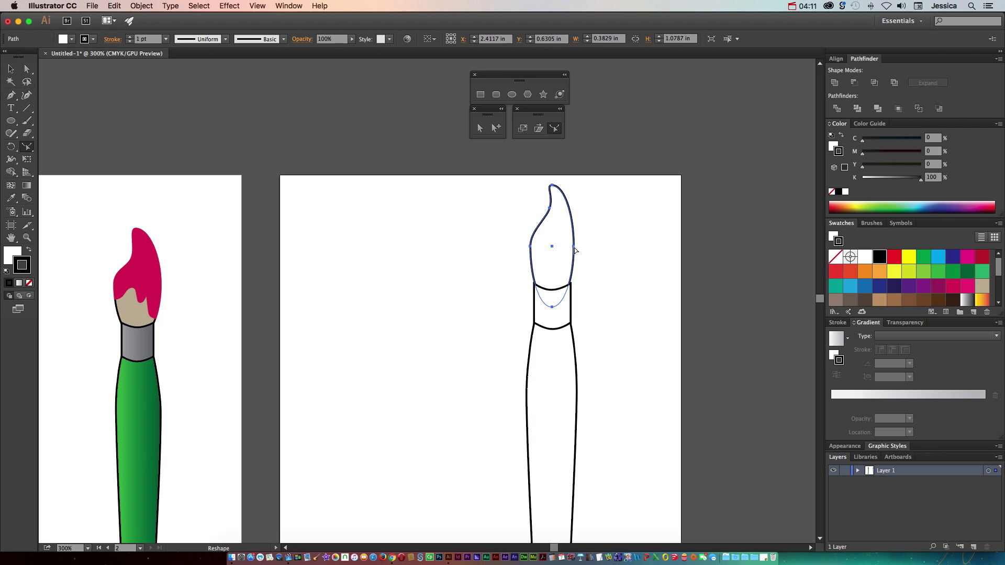
pyautogui.moveTo(576, 250); pyautogui.dragTo(586, 259)
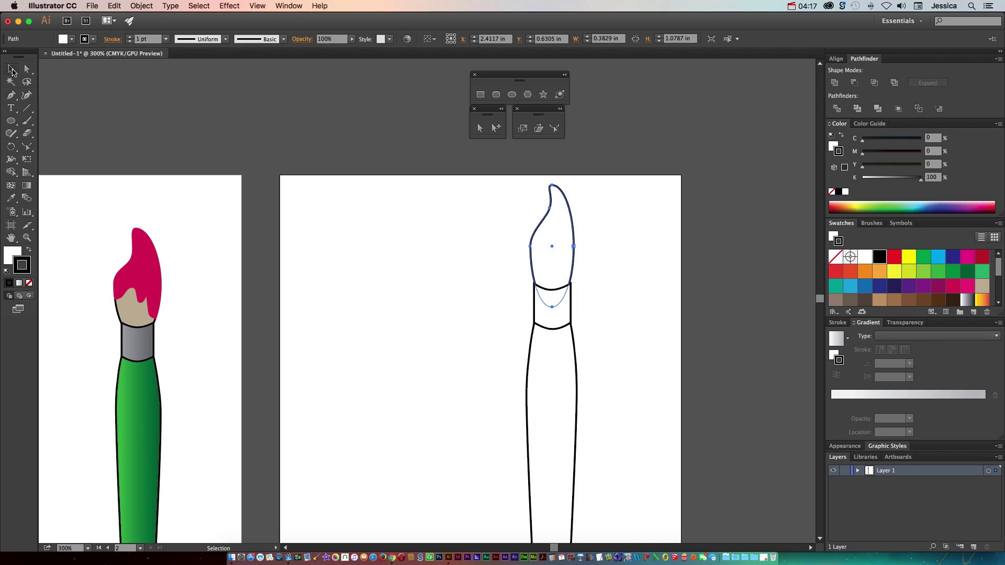
# Widen the brush tip by dragging its right-middle handle outward
pyautogui.click(10, 68)
pyautogui.click(646, 266)
pyautogui.click(554, 253)
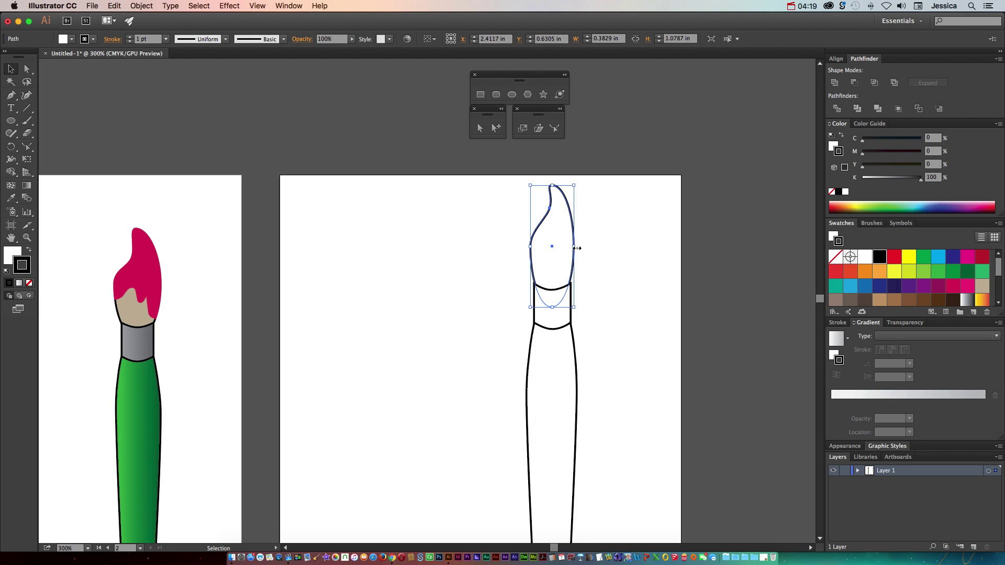
pyautogui.moveTo(577, 249); pyautogui.dragTo(580, 248)
pyautogui.click(601, 268)
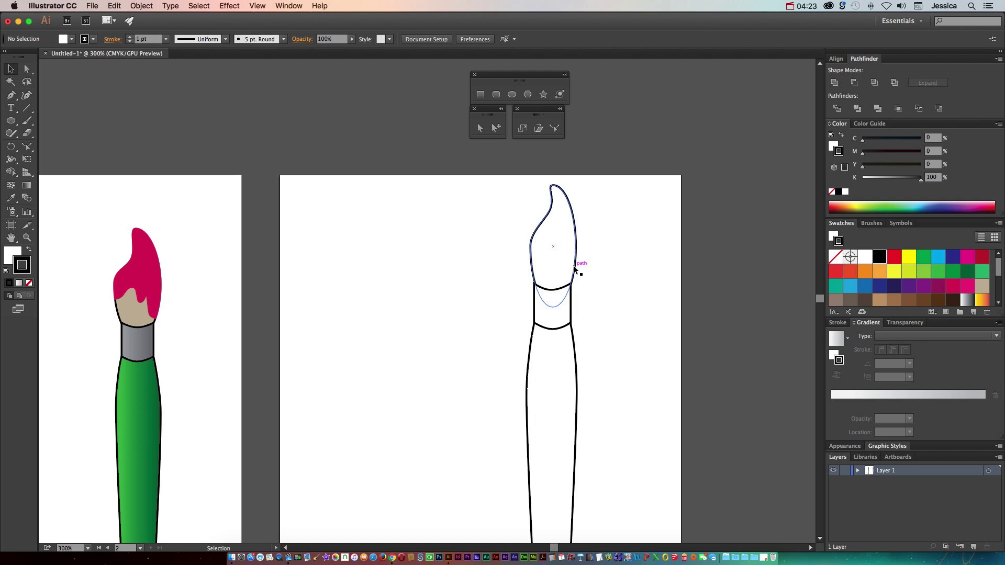
# Widen the tip's left side as well, then reselect it to check the shape
pyautogui.click(577, 270)
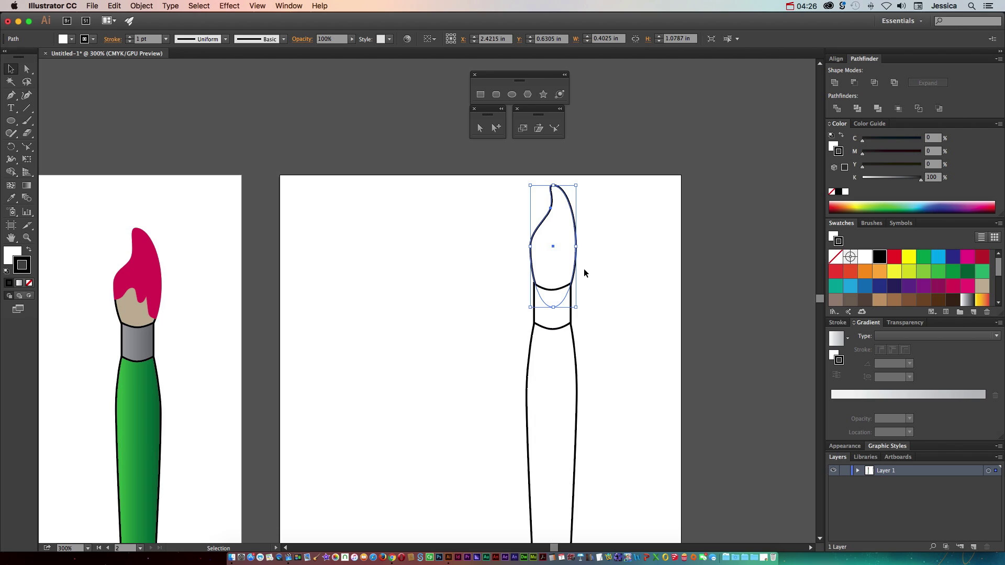
pyautogui.click(584, 273)
pyautogui.click(534, 257)
pyautogui.moveTo(531, 247); pyautogui.dragTo(531, 247)
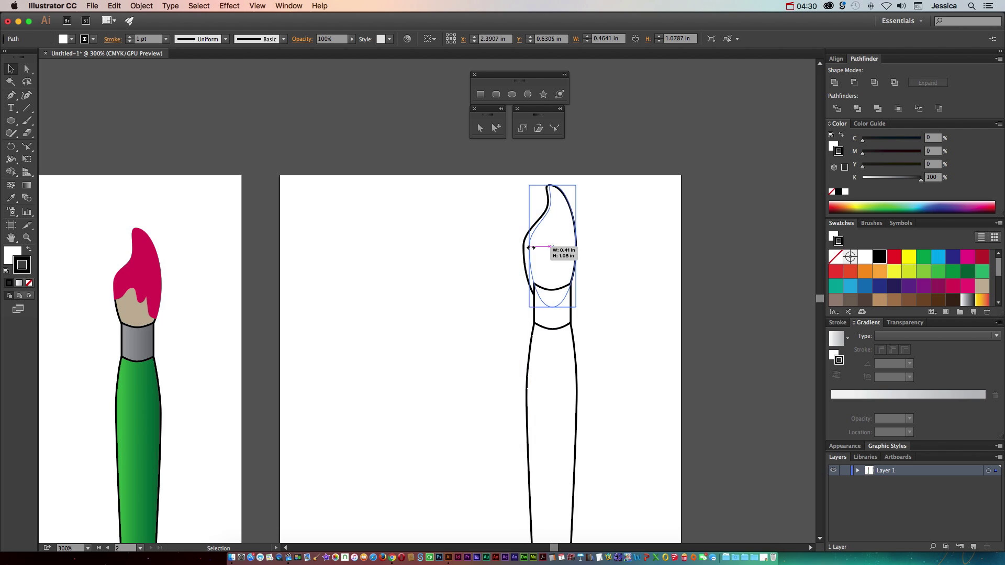
pyautogui.moveTo(531, 247); pyautogui.dragTo(530, 247)
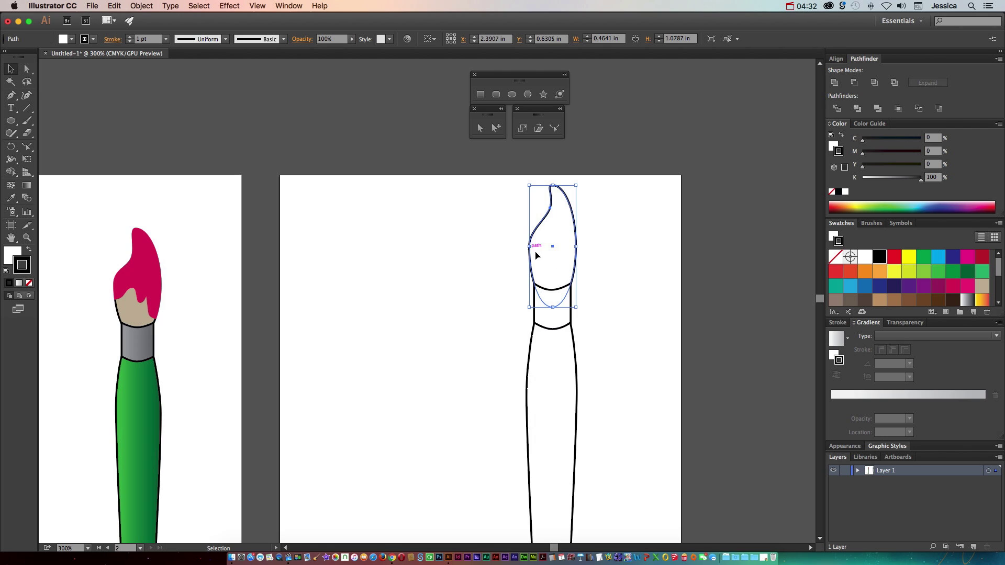
pyautogui.click(603, 284)
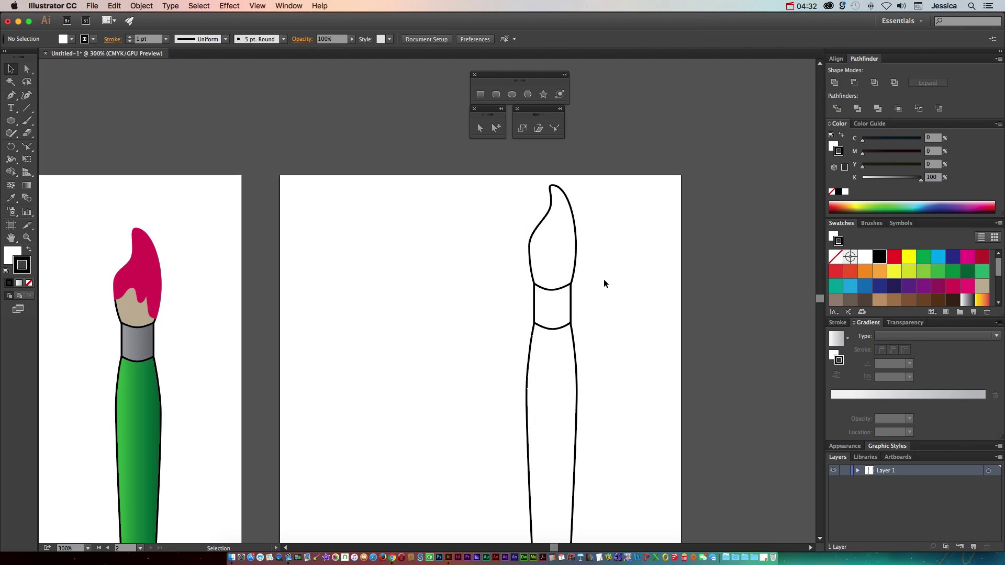
pyautogui.click(537, 248)
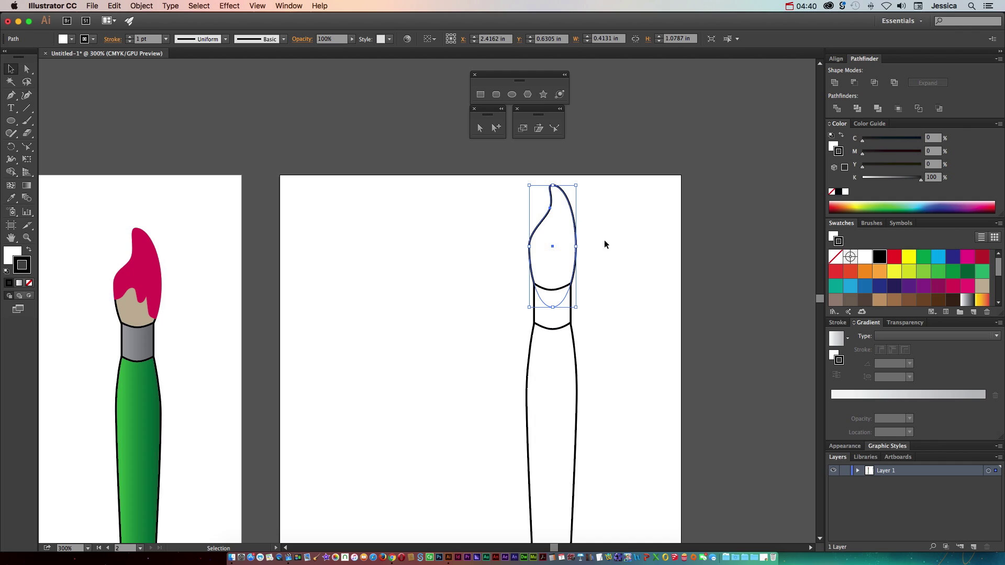
pyautogui.click(614, 264)
# Select the right brush outline, resize it slightly narrower and taller, and shift it right and up
pyautogui.press('a')
pyautogui.hotkey('ctrl', '-')
pyautogui.hotkey('ctrl', '-')
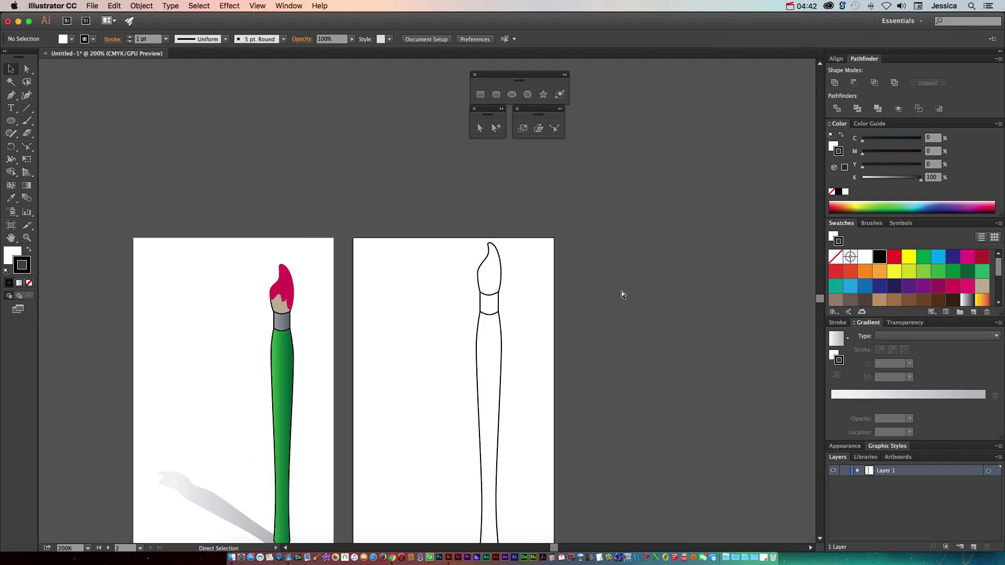
pyautogui.moveTo(529, 449)
pyautogui.mouseDown()
pyautogui.moveTo(544, 374)
pyautogui.moveTo(544, 385)
pyautogui.mouseUp()
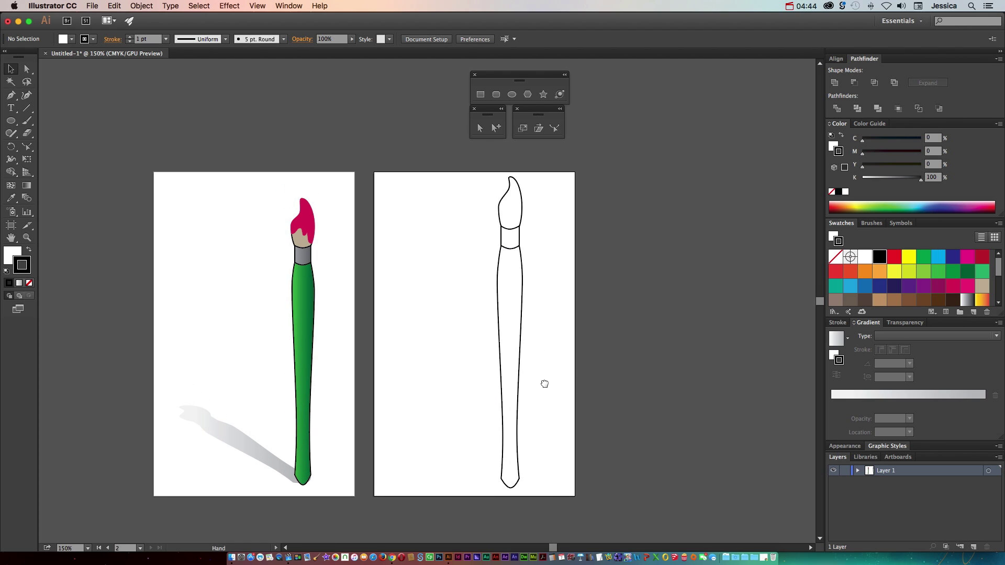
pyautogui.press('v')
pyautogui.moveTo(472, 197); pyautogui.dragTo(537, 349)
pyautogui.moveTo(514, 311); pyautogui.dragTo(515, 318)
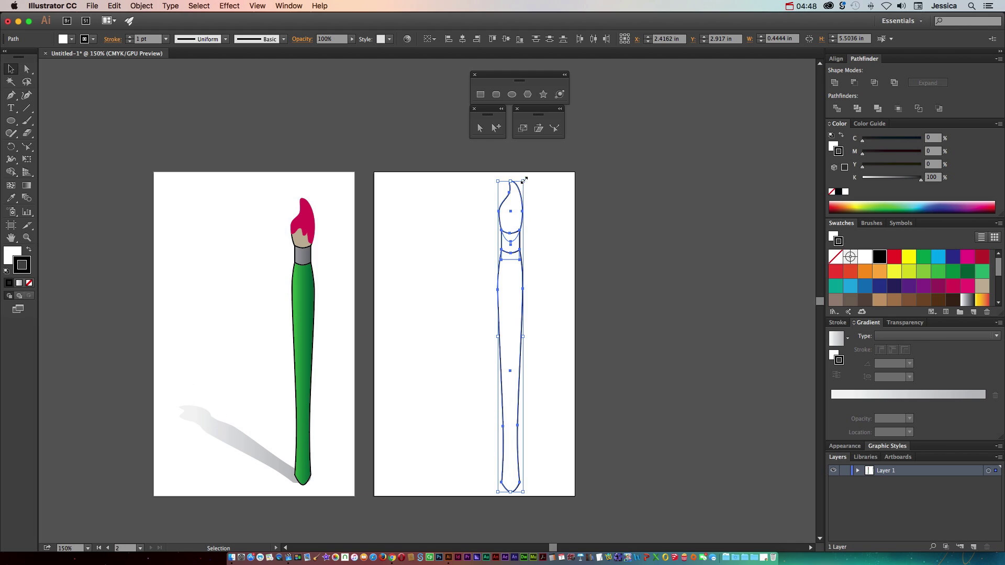
pyautogui.moveTo(522, 181); pyautogui.dragTo(523, 202)
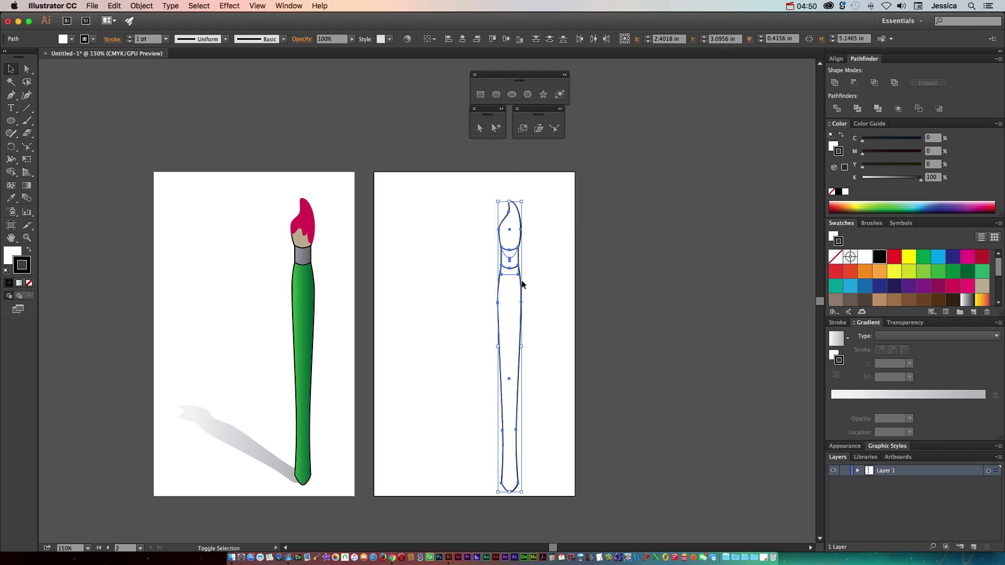
pyautogui.moveTo(514, 324); pyautogui.dragTo(524, 316)
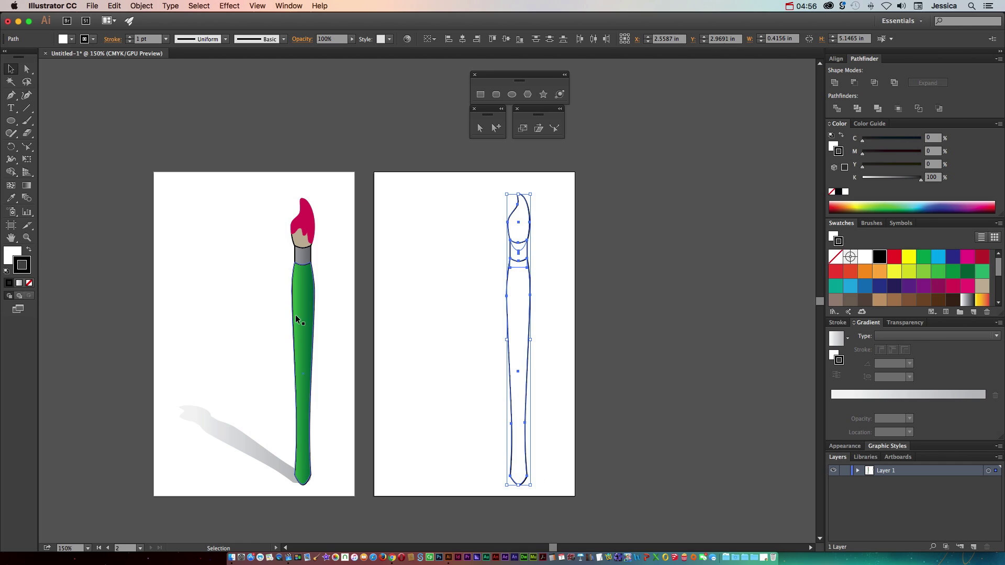
# Select the handle path and set its gradient outline stops to green and black
pyautogui.click(609, 313)
pyautogui.click(507, 319)
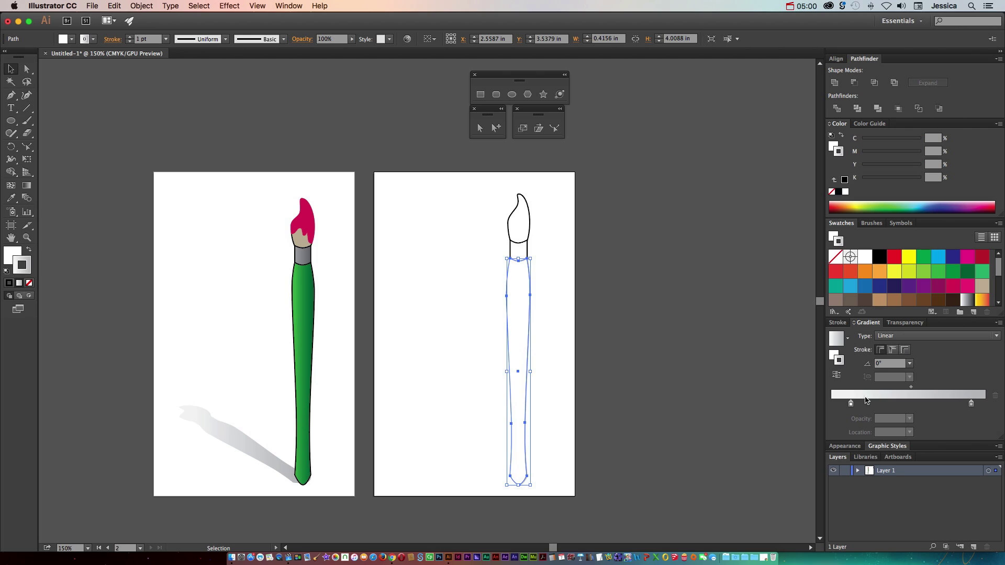
pyautogui.doubleClick(851, 403)
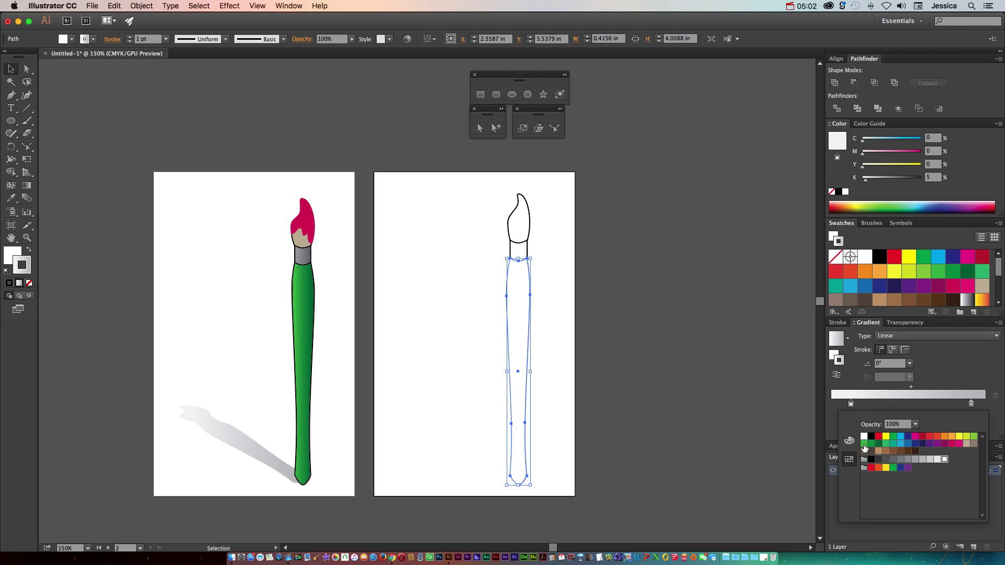
pyautogui.click(892, 444)
pyautogui.click(972, 403)
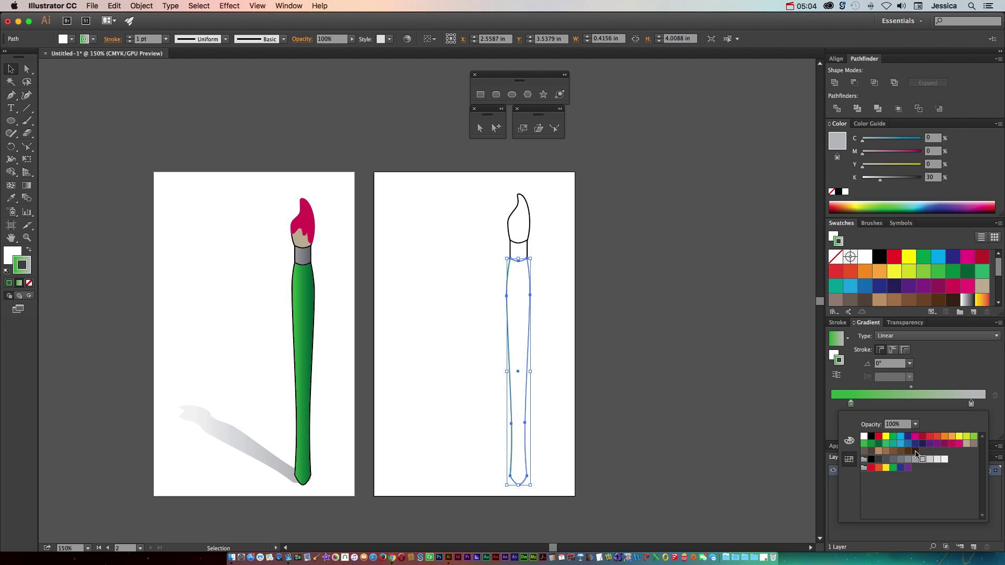
pyautogui.click(879, 444)
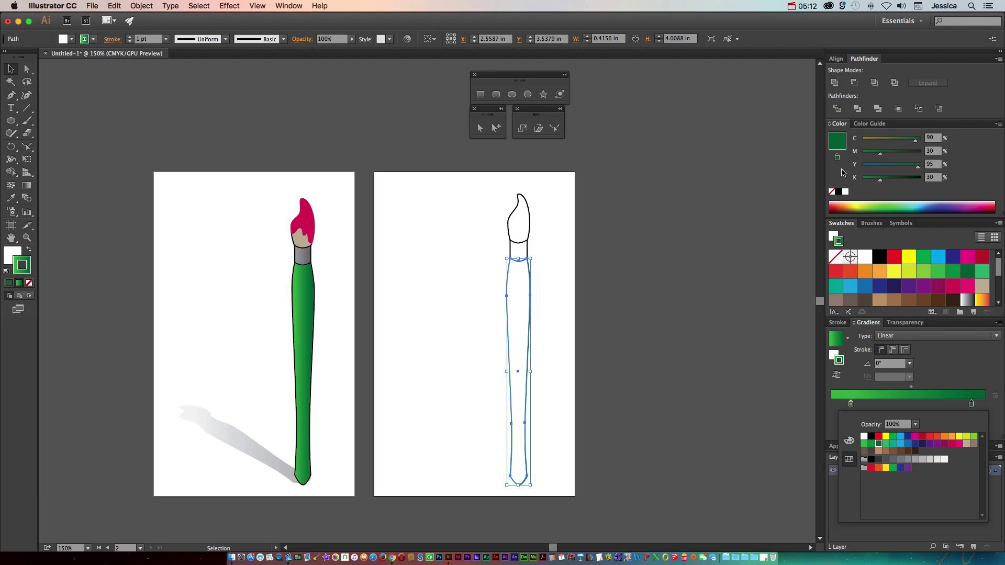
pyautogui.press('Escape')
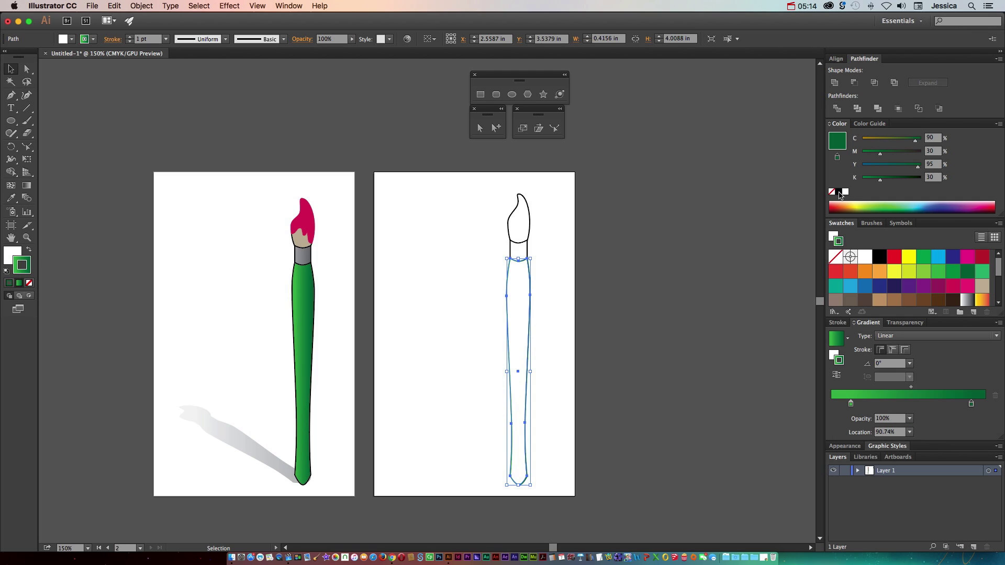
pyautogui.click(838, 192)
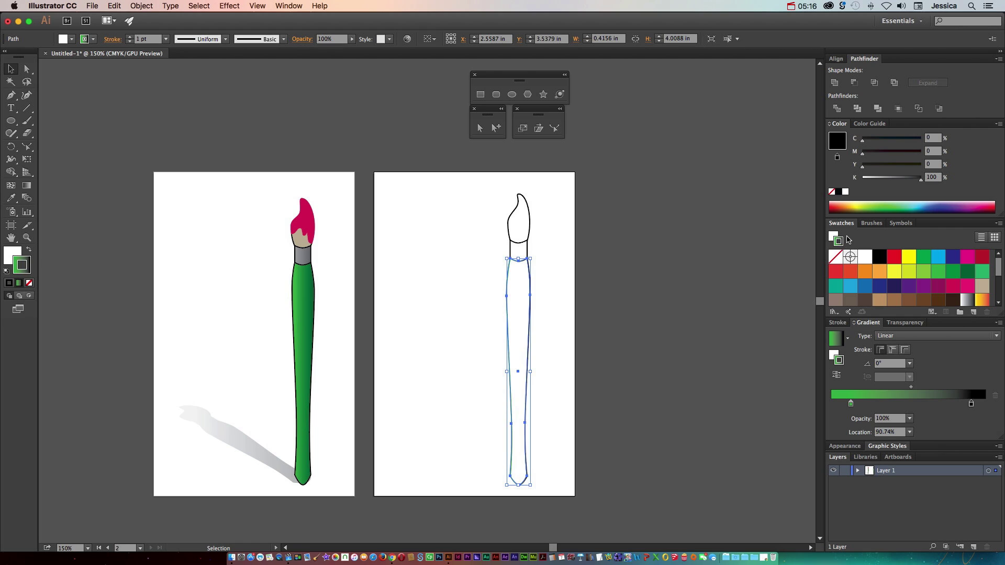
# Keep the gradient type Linear and set the stroke colour to black
pyautogui.click(777, 310)
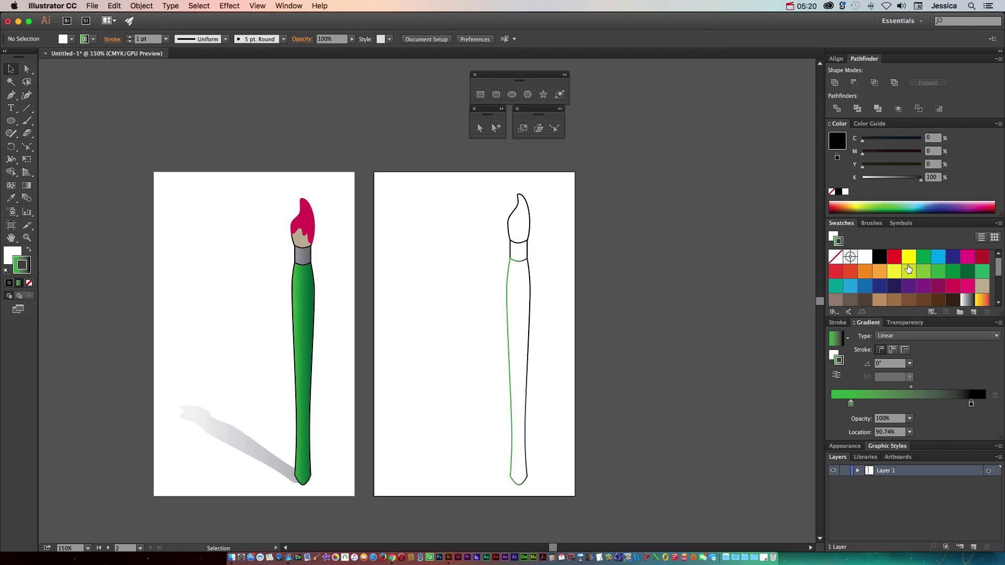
pyautogui.click(915, 338)
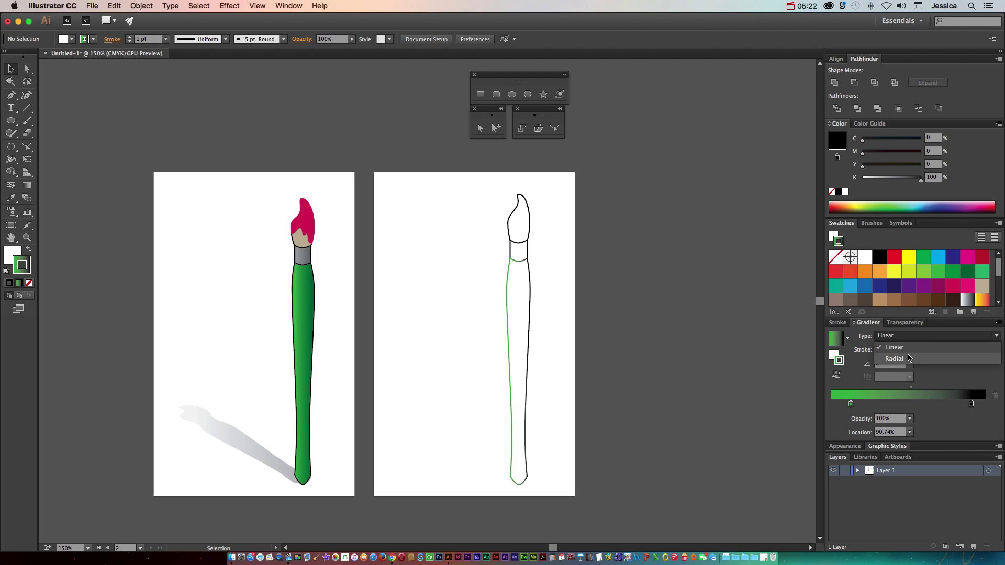
pyautogui.click(895, 348)
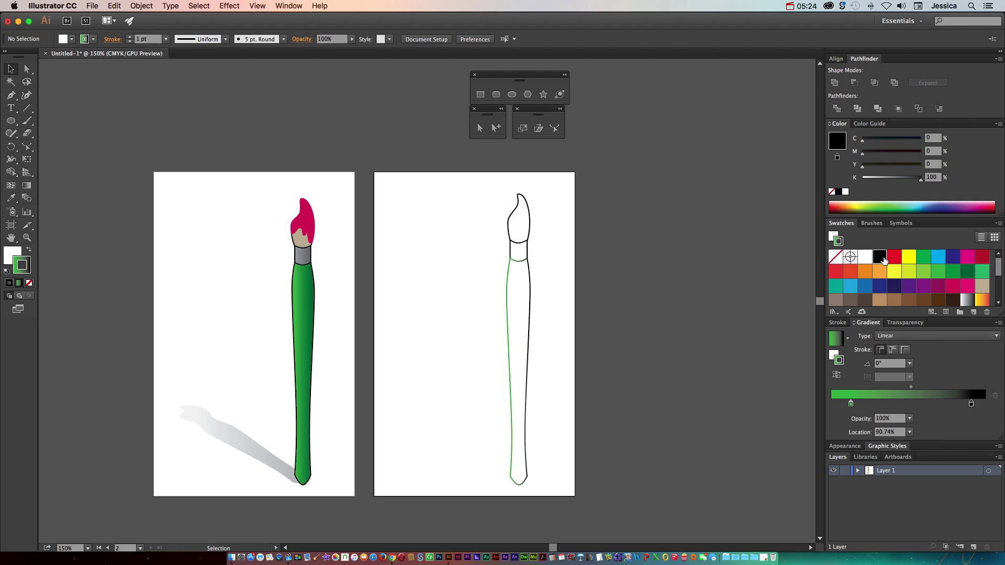
pyautogui.click(881, 258)
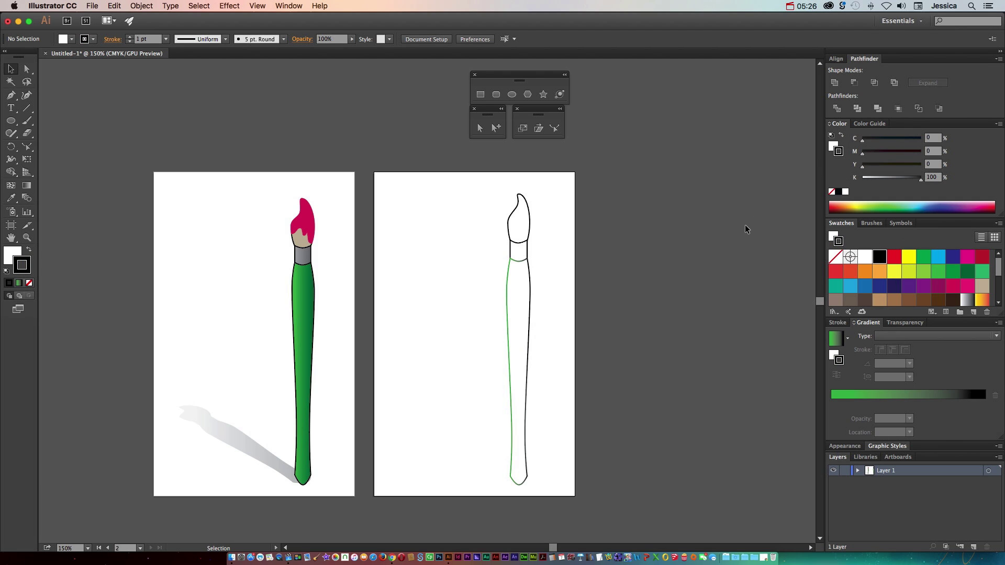
# Make the handle's outline black and switch its fill to a Linear gradient
pyautogui.click(529, 351)
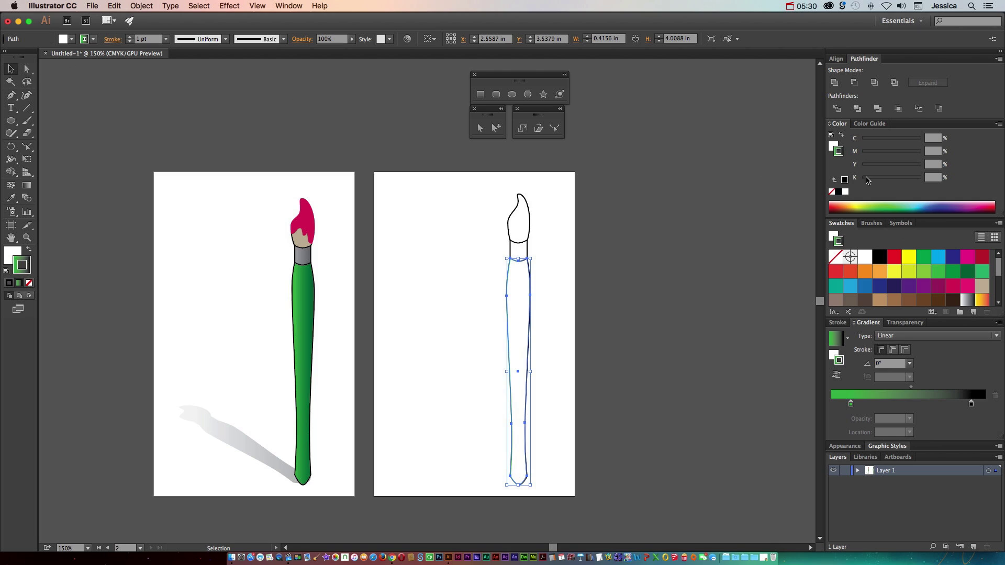
pyautogui.click(844, 179)
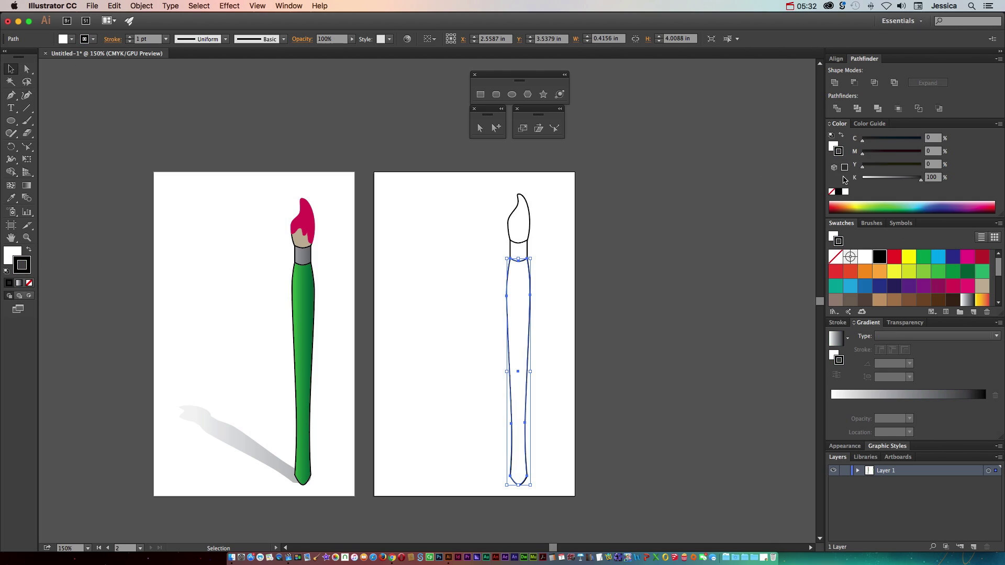
pyautogui.click(776, 176)
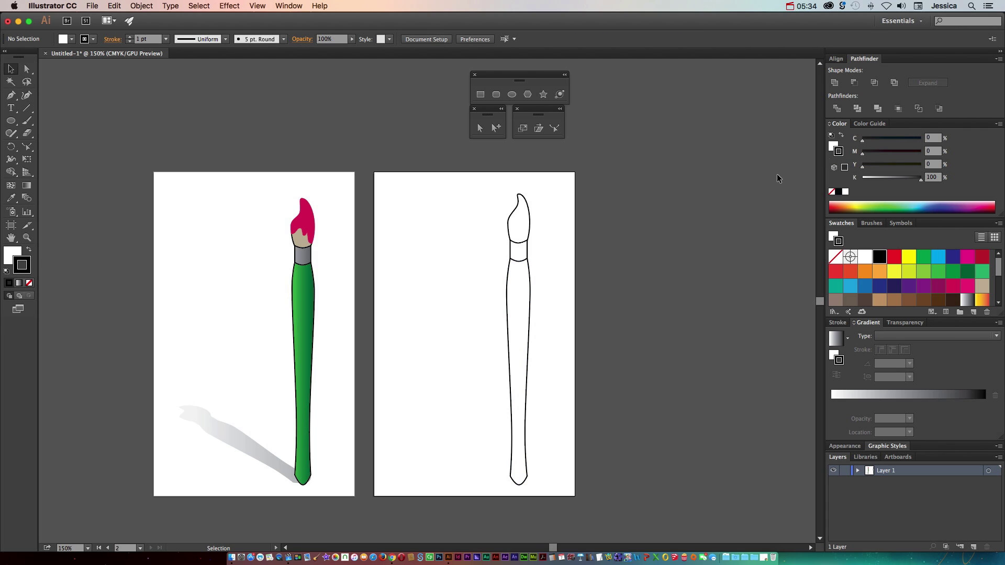
pyautogui.click(835, 146)
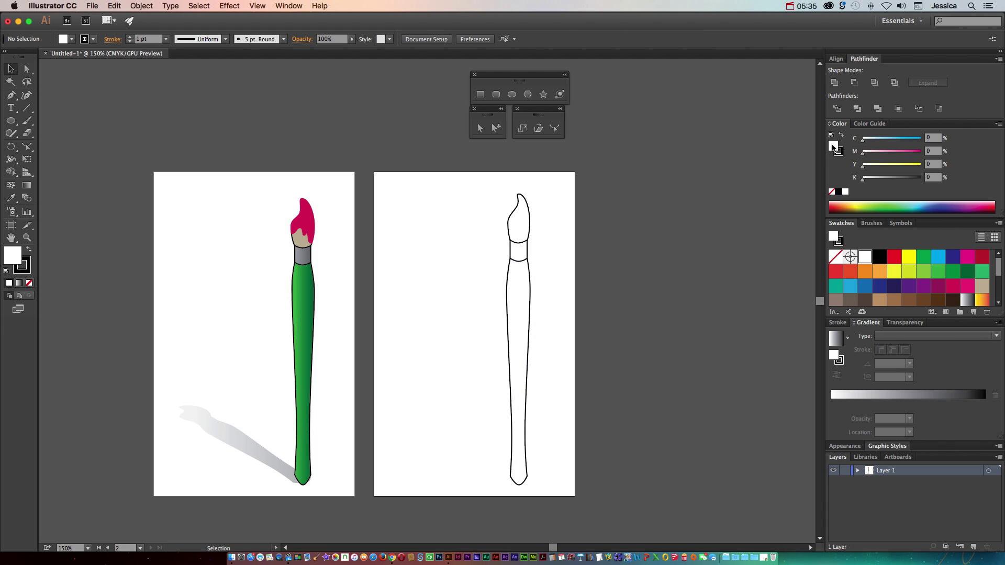
pyautogui.click(893, 336)
pyautogui.click(893, 356)
# Set the fill gradient stops to green and dark green and apply the gradient to the handle
pyautogui.click(833, 405)
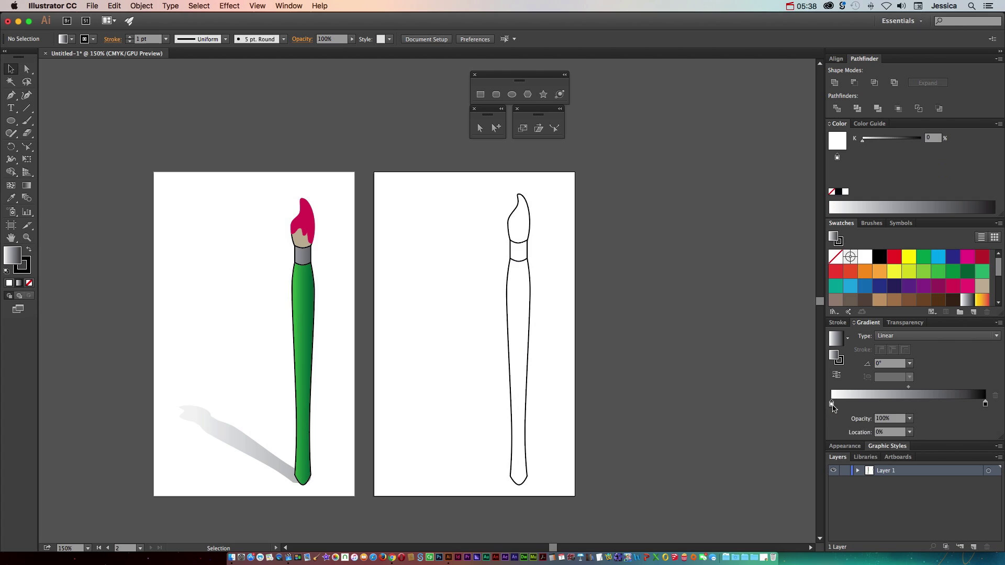
pyautogui.doubleClick(832, 406)
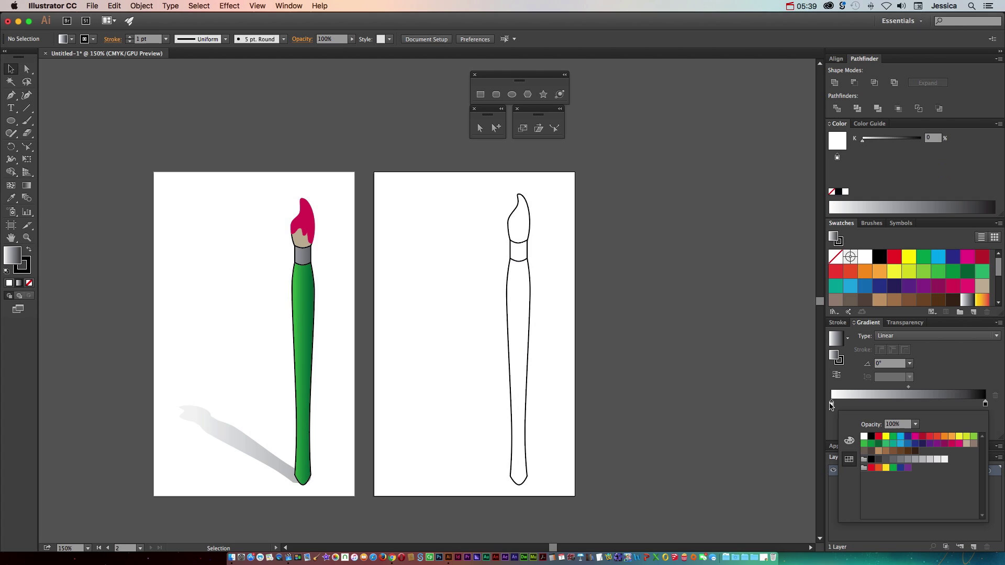
pyautogui.click(864, 444)
pyautogui.doubleClick(985, 405)
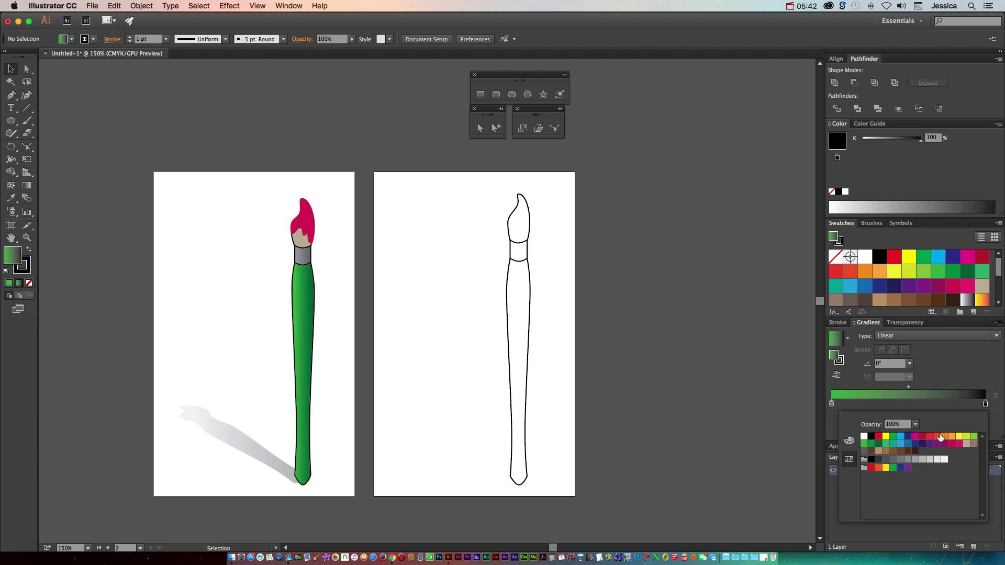
pyautogui.click(879, 444)
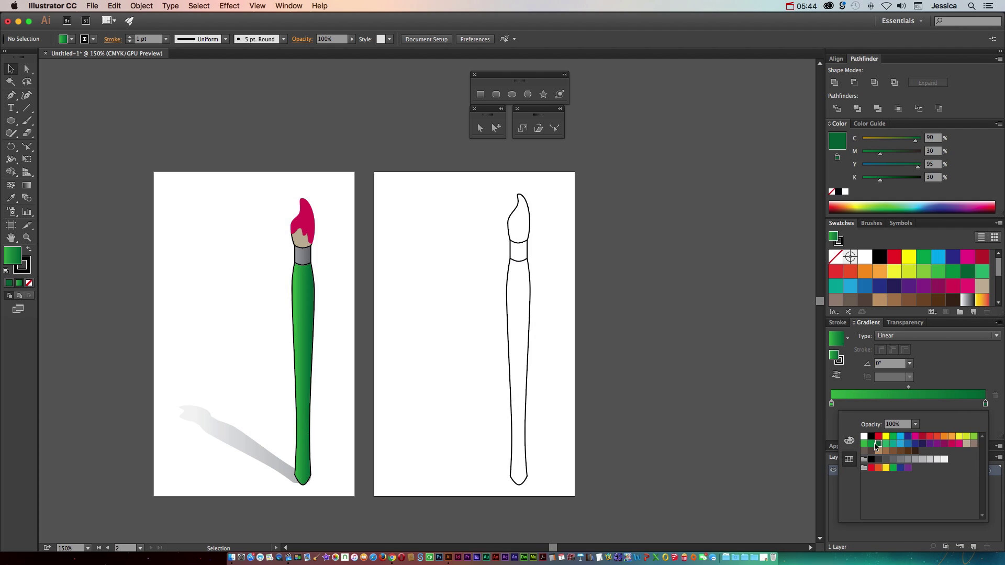
pyautogui.click(525, 344)
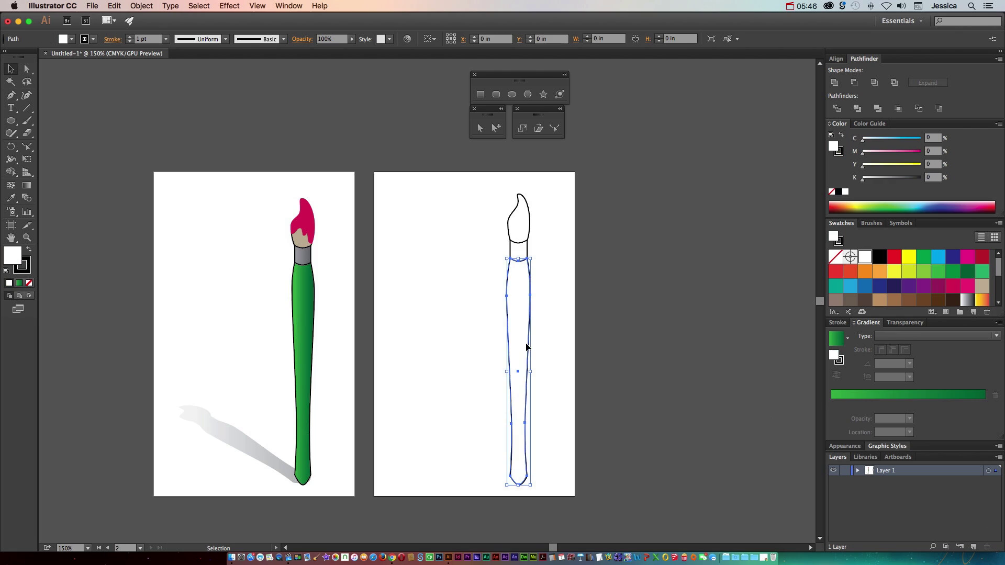
pyautogui.click(896, 343)
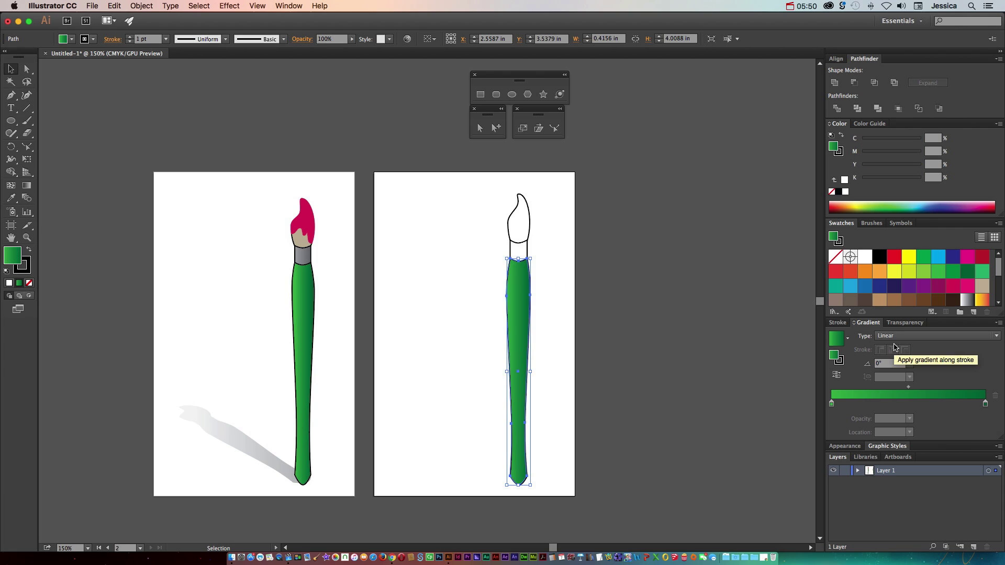
pyautogui.click(658, 336)
# Fill the right brush's ferrule with a linear gradient whose two stops are both gray
pyautogui.click(518, 250)
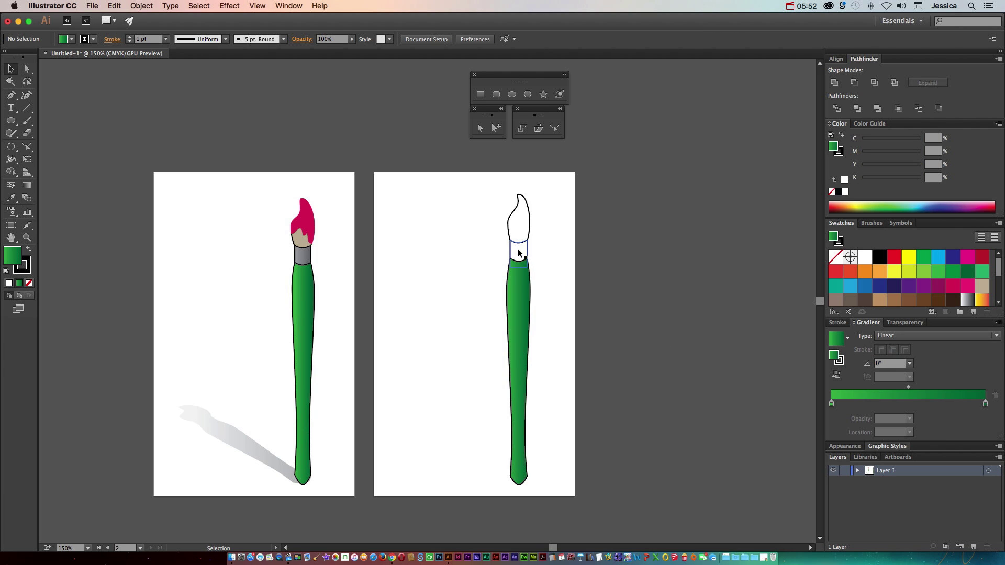
pyautogui.click(899, 338)
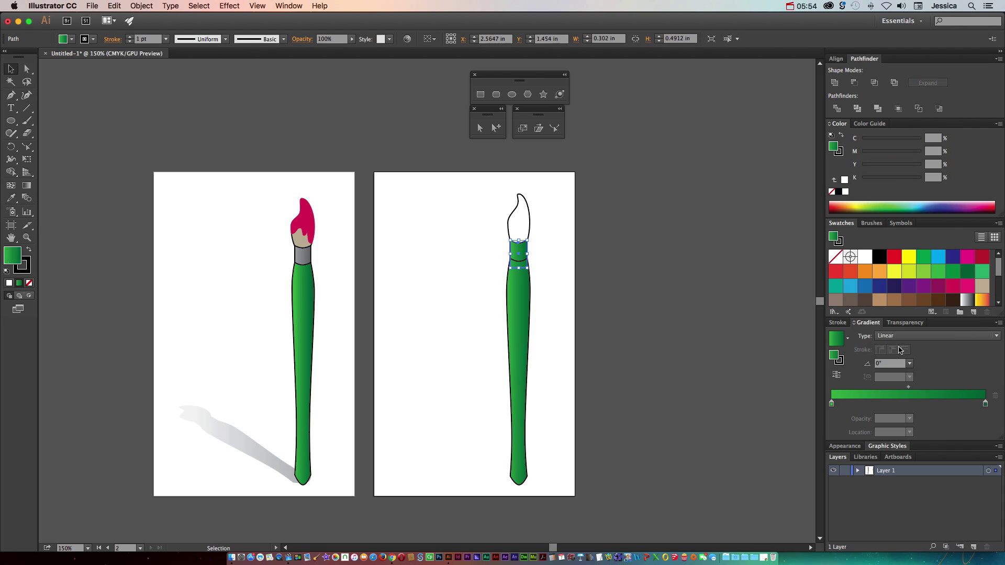
pyautogui.doubleClick(831, 402)
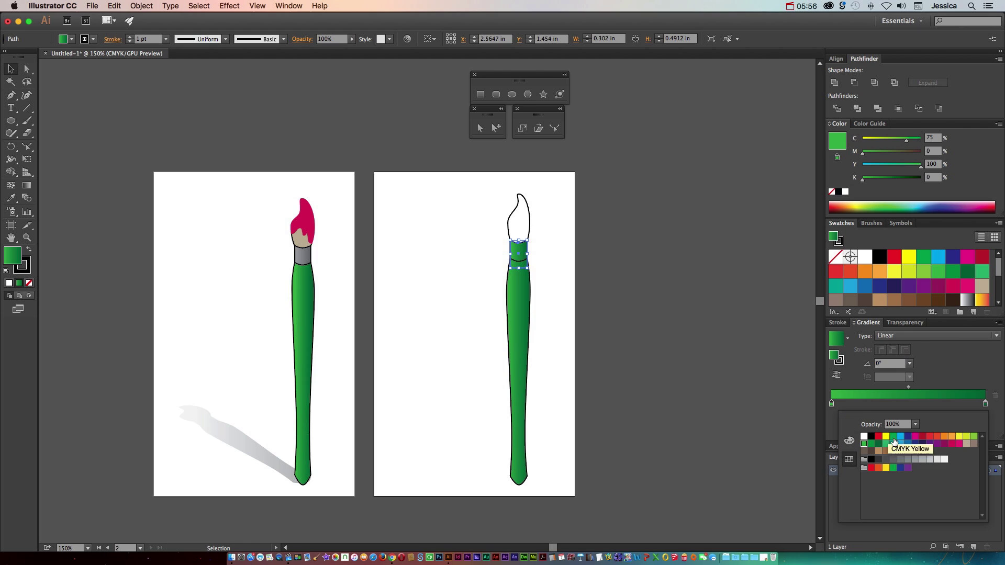
pyautogui.click(924, 460)
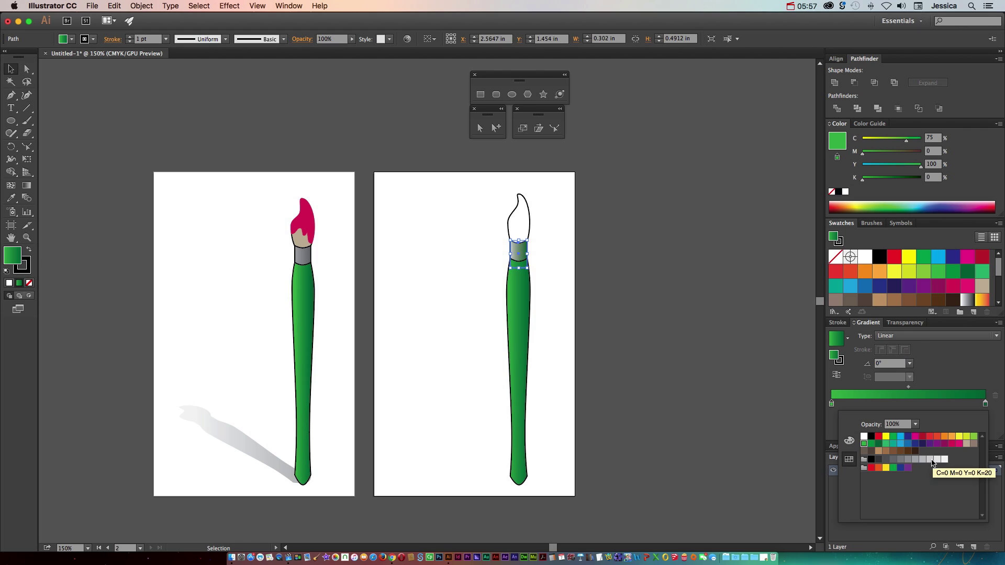
pyautogui.click(986, 404)
pyautogui.doubleClick(986, 404)
pyautogui.click(900, 464)
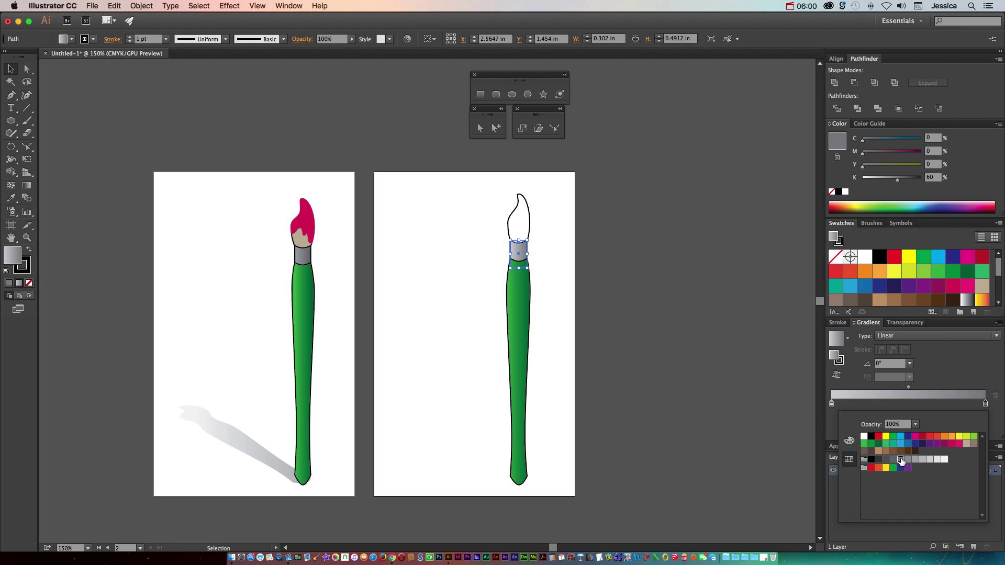
pyautogui.click(625, 419)
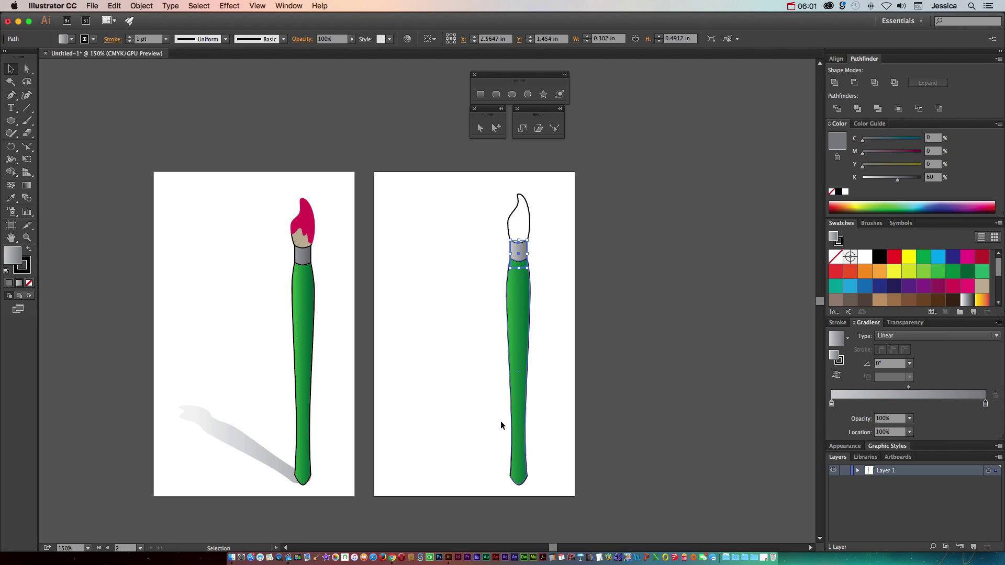
pyautogui.click(399, 410)
# Move the right paintbrush toward the left side of its artboard
pyautogui.click(225, 442)
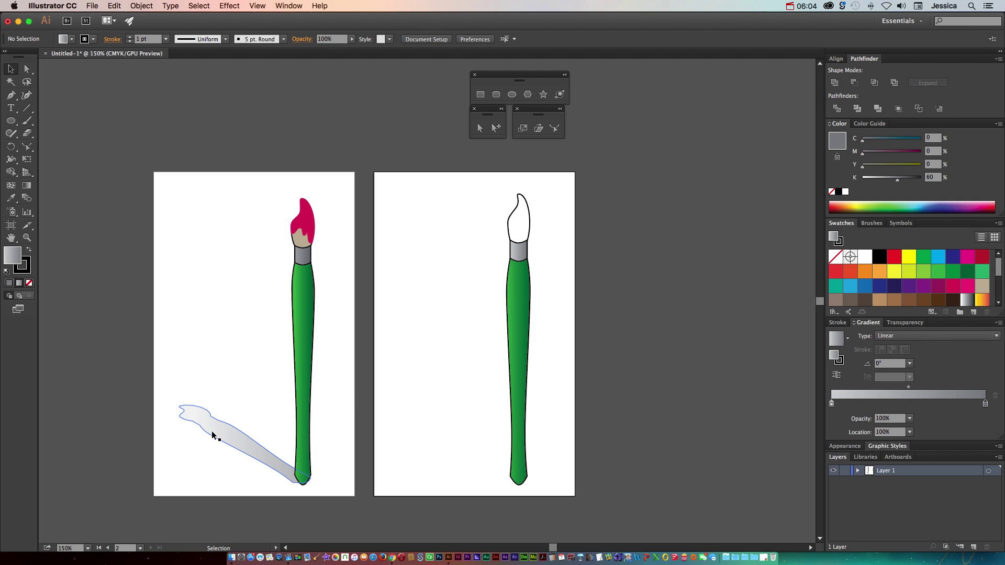
pyautogui.click(297, 498)
pyautogui.click(519, 408)
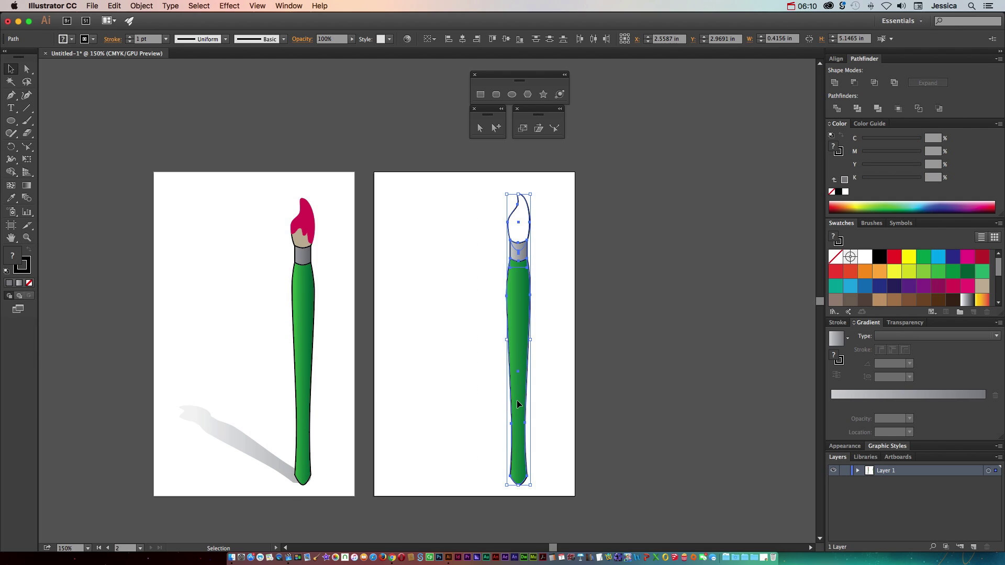
pyautogui.moveTo(517, 399); pyautogui.dragTo(425, 409)
pyautogui.click(479, 523)
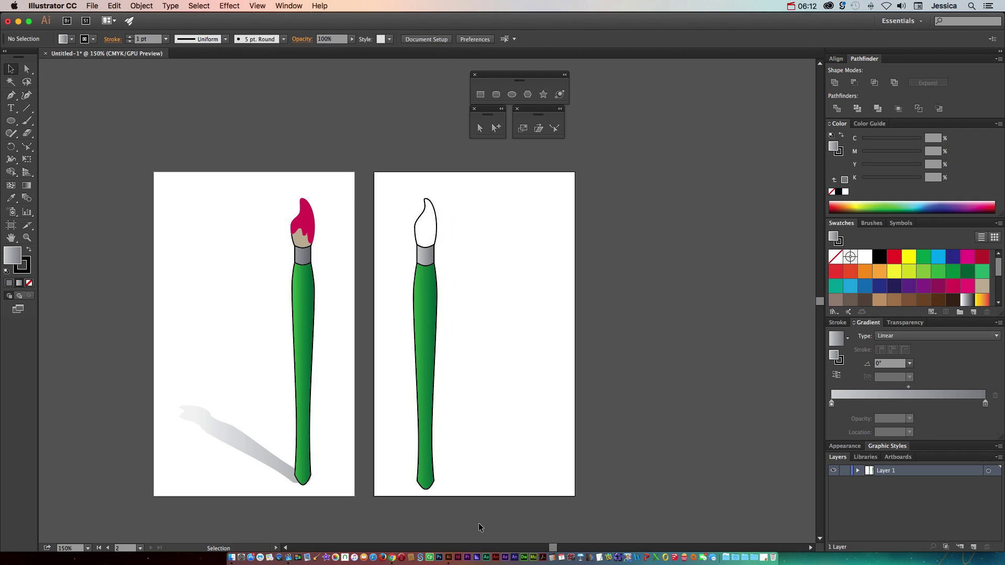
# Fill the brush's bristle tip with tan and drag a duplicate tip beside it
pyautogui.click(429, 224)
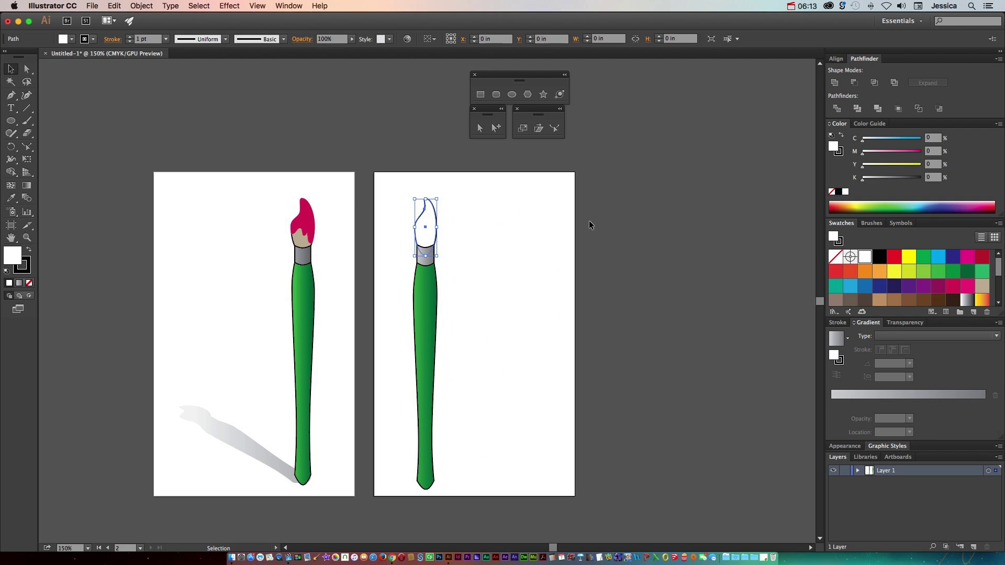
pyautogui.click(981, 286)
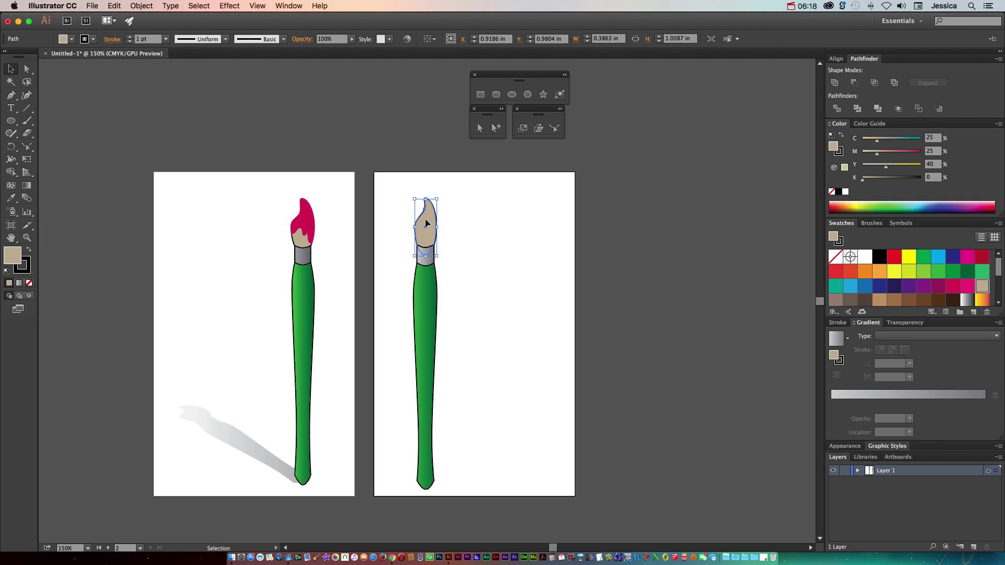
pyautogui.keyDown('alt'); pyautogui.moveTo(424, 220); pyautogui.dragTo(463, 222); pyautogui.keyUp('alt')
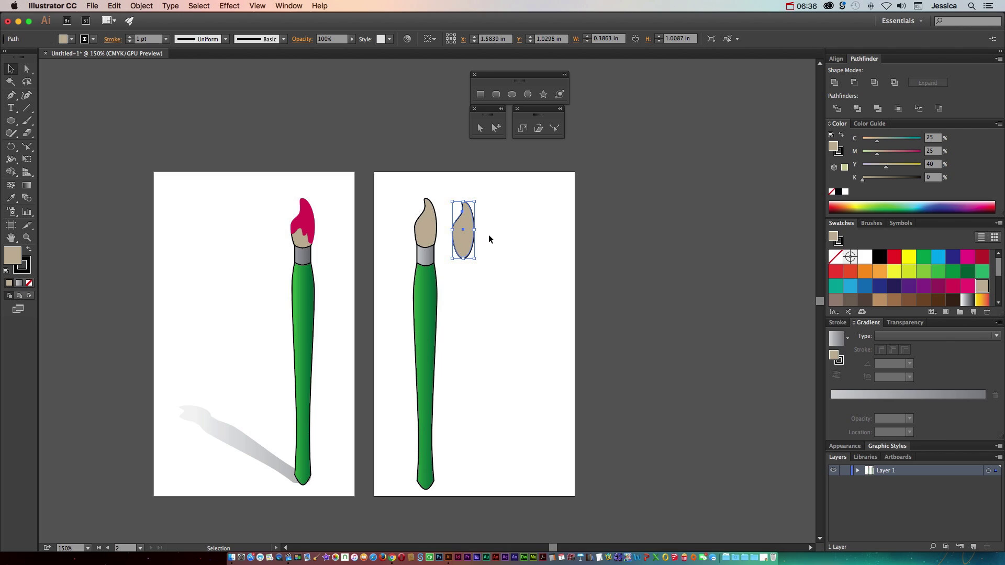
# Delete the extra tip and duplicate the whole paintbrush to its right
pyautogui.press('Delete')
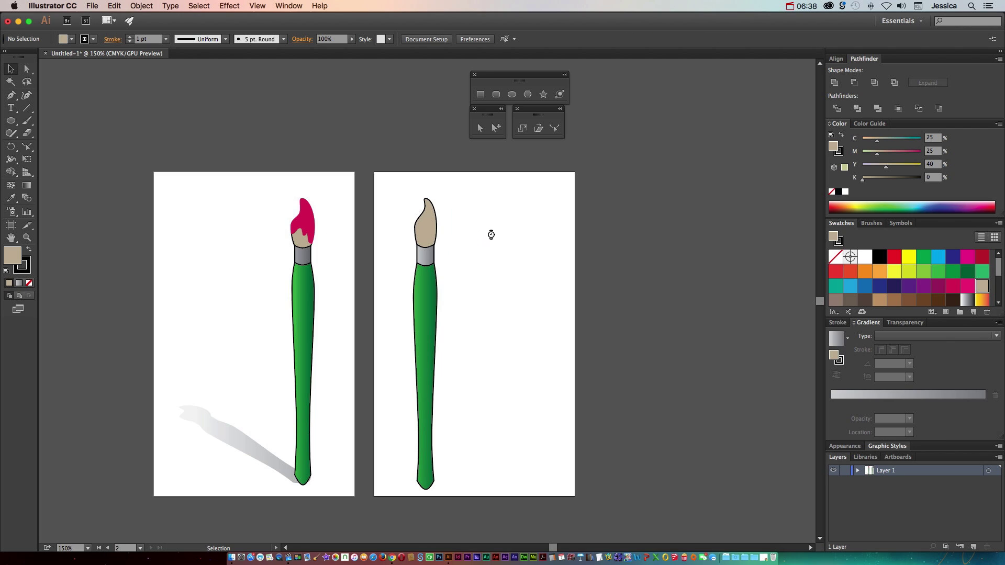
pyautogui.moveTo(460, 445); pyautogui.dragTo(459, 441)
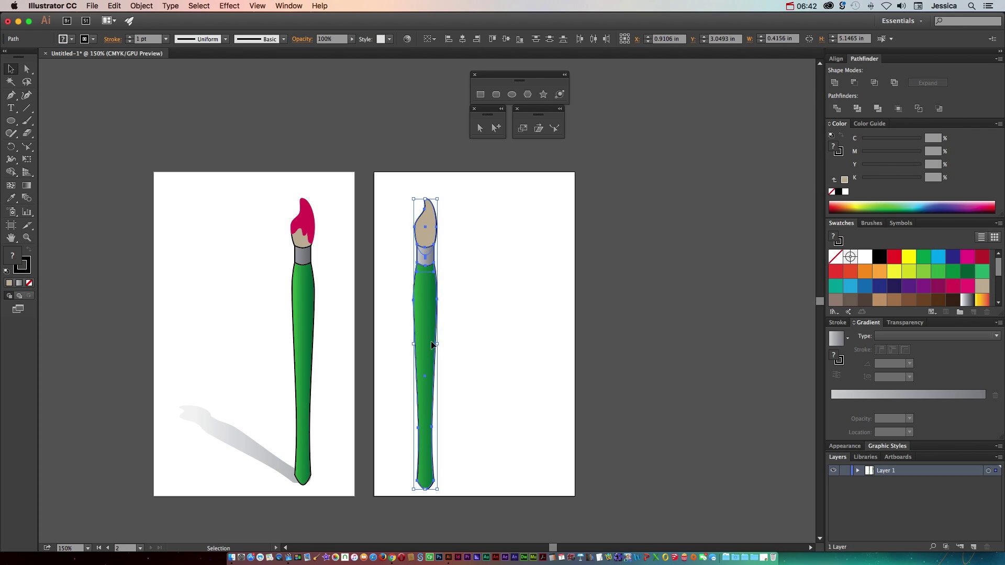
pyautogui.keyDown('alt'); pyautogui.moveTo(434, 344); pyautogui.dragTo(502, 348); pyautogui.keyUp('alt')
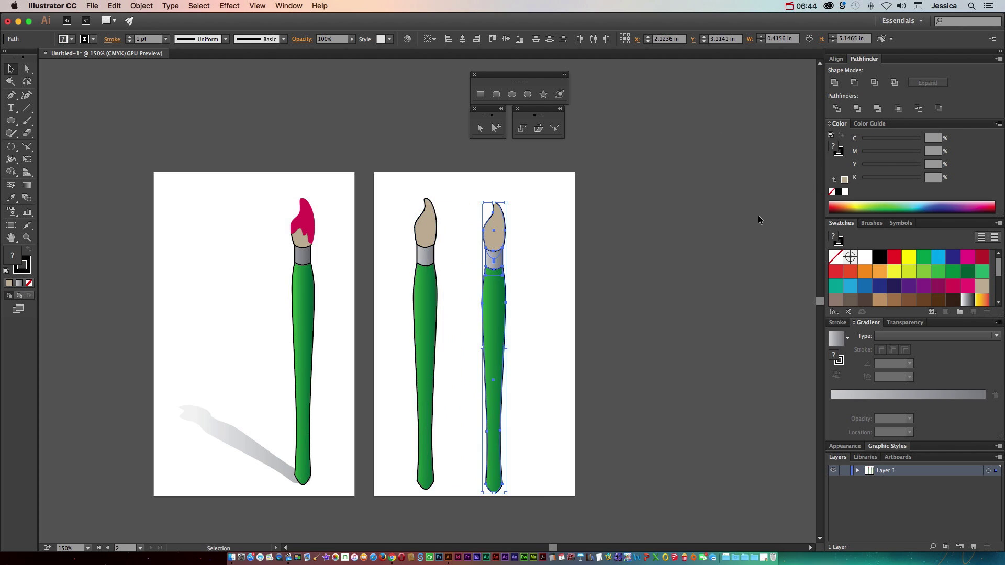
# Unite the copy's pieces into one shape with no stroke and a light gray fill
pyautogui.click(835, 83)
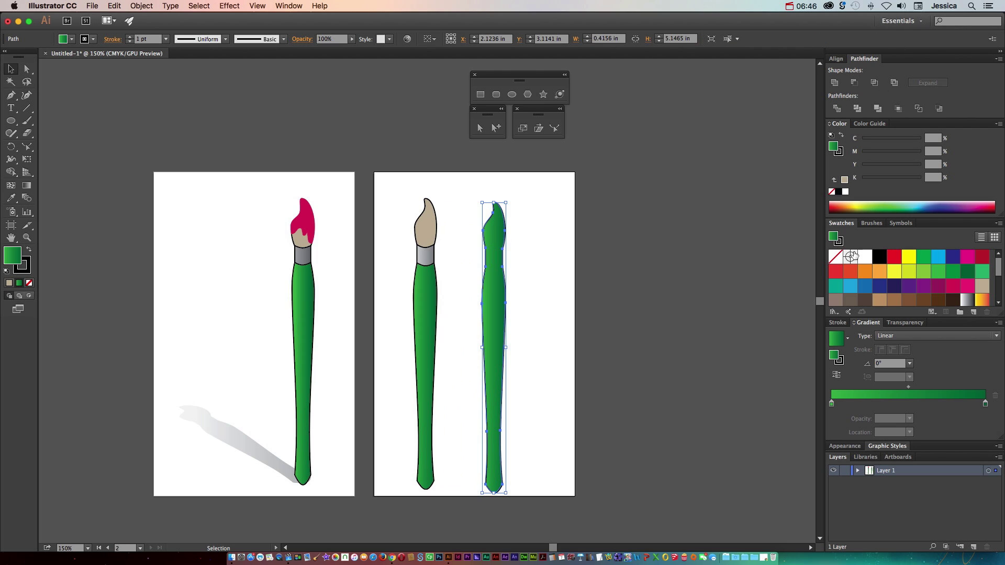
pyautogui.click(835, 257)
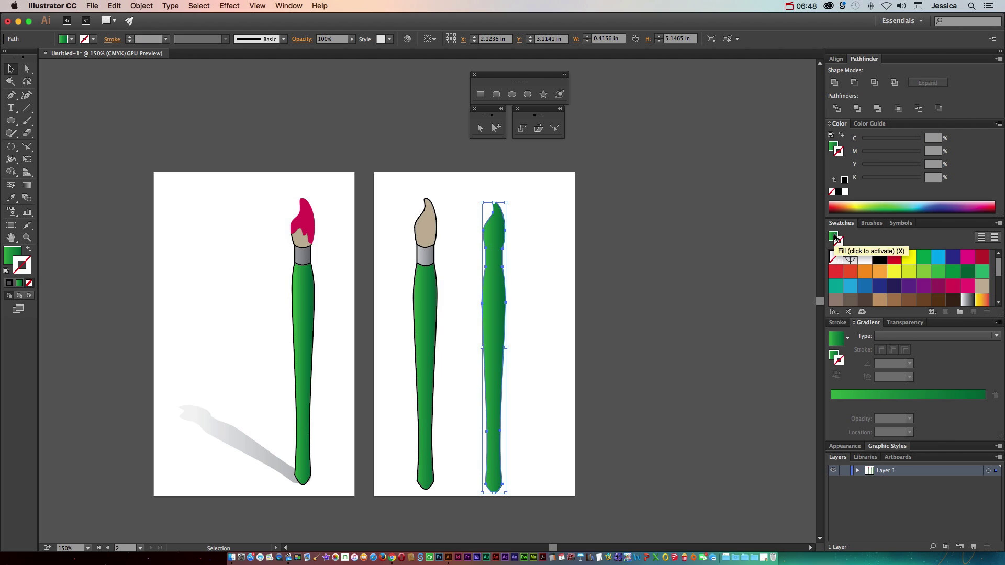
pyautogui.scroll(-5, 960, 293)
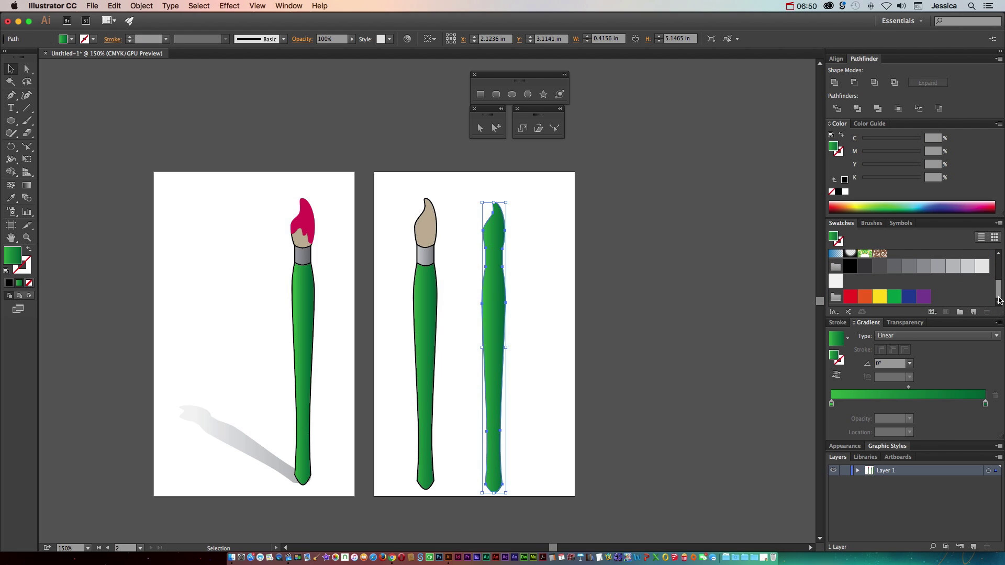
pyautogui.click(952, 267)
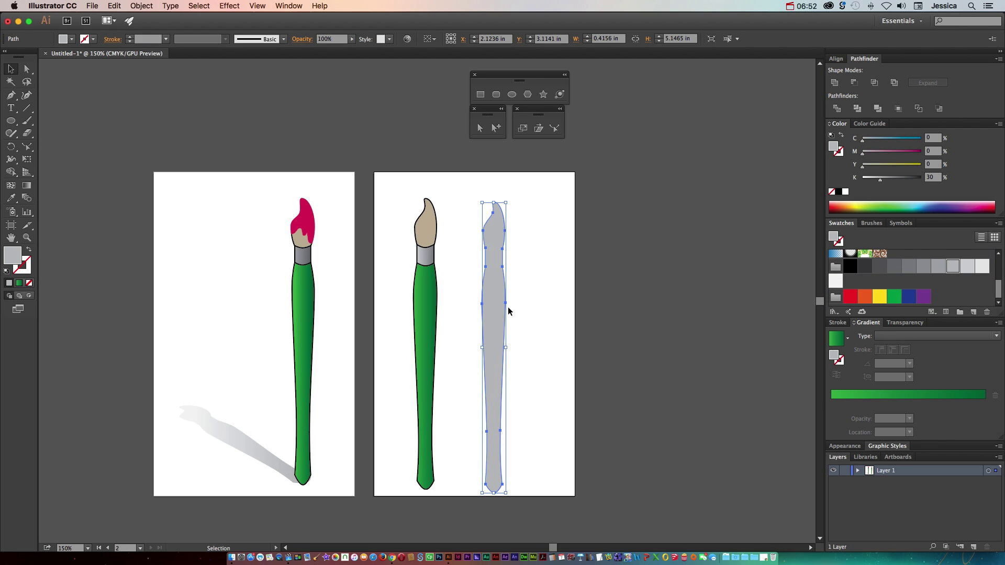
# Free Distort the gray copy's corners into a flattened strip slanting up-right from the brush base
pyautogui.moveTo(497, 311); pyautogui.dragTo(475, 301)
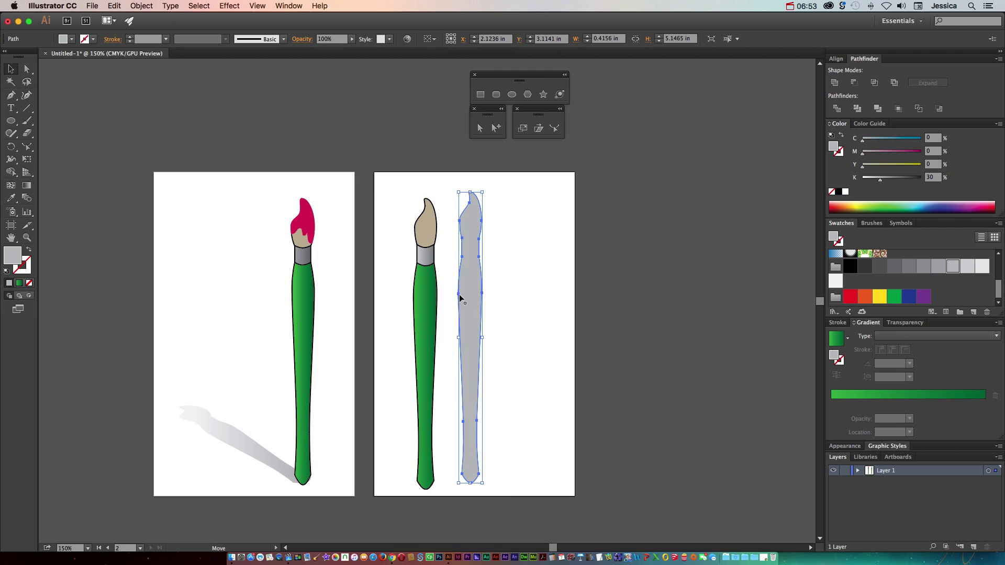
pyautogui.click(29, 160)
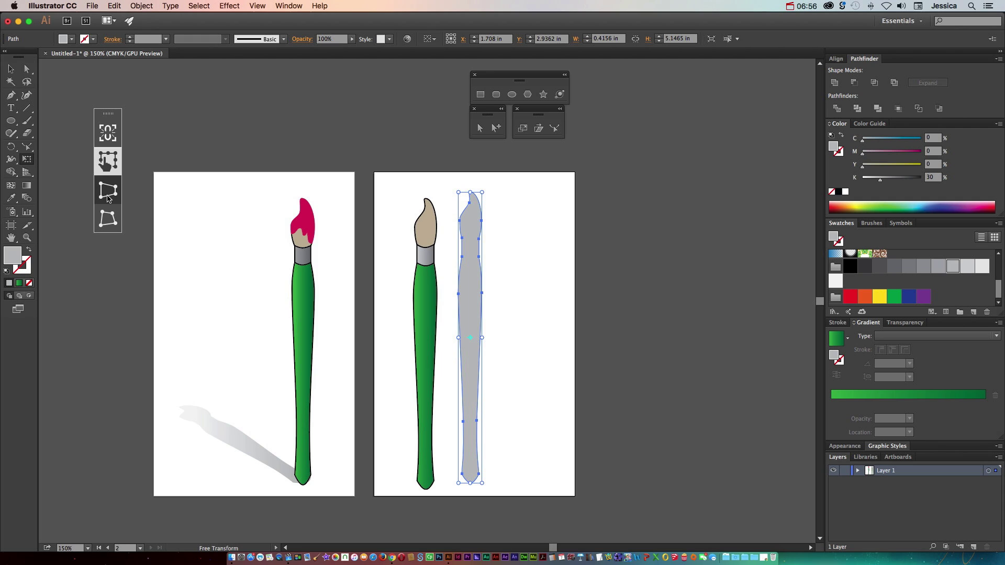
pyautogui.click(117, 220)
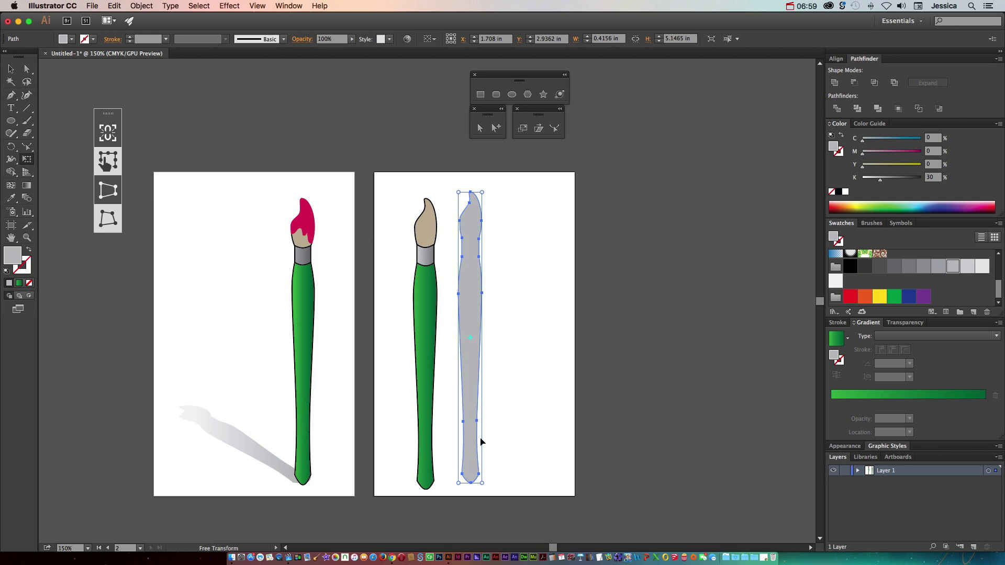
pyautogui.moveTo(460, 483)
pyautogui.mouseDown()
pyautogui.moveTo(424, 490)
pyautogui.moveTo(436, 480)
pyautogui.mouseUp()
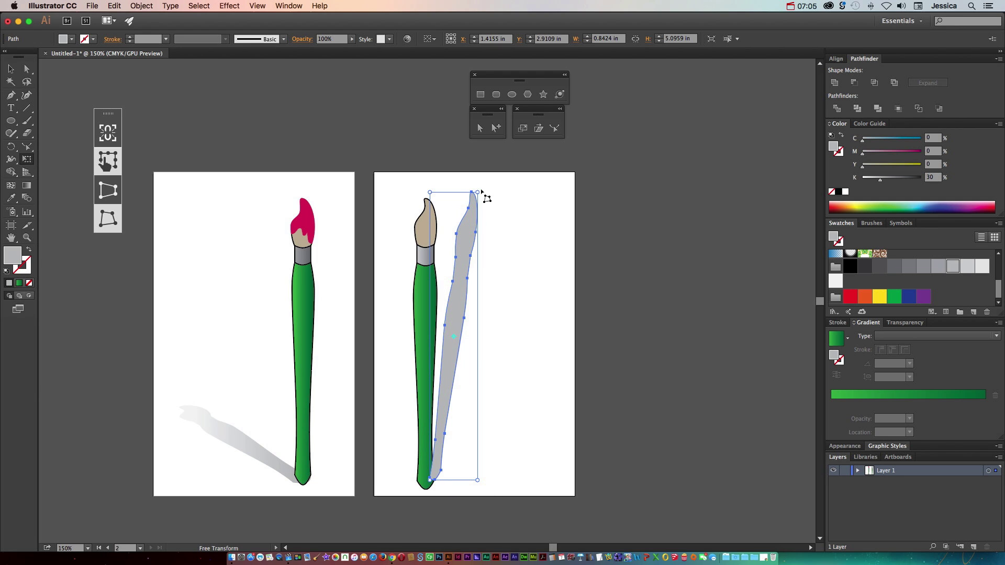
pyautogui.moveTo(483, 195); pyautogui.dragTo(490, 379)
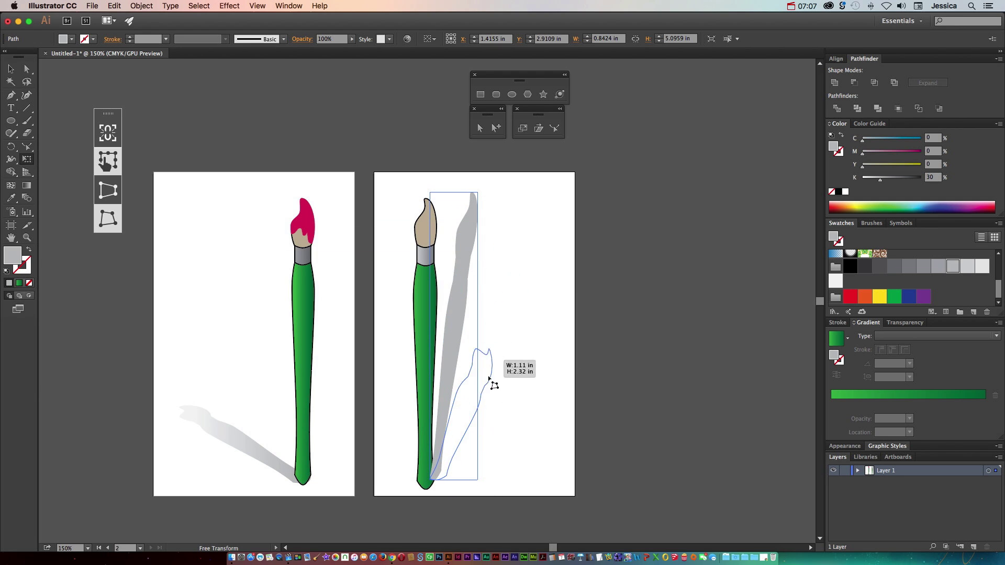
pyautogui.moveTo(488, 379); pyautogui.dragTo(552, 369)
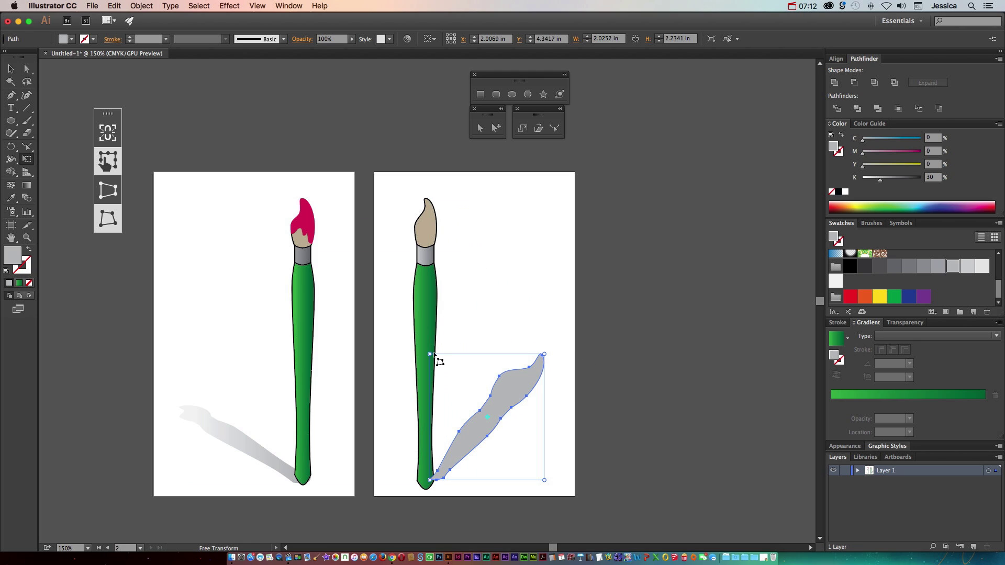
pyautogui.moveTo(431, 353); pyautogui.dragTo(488, 372)
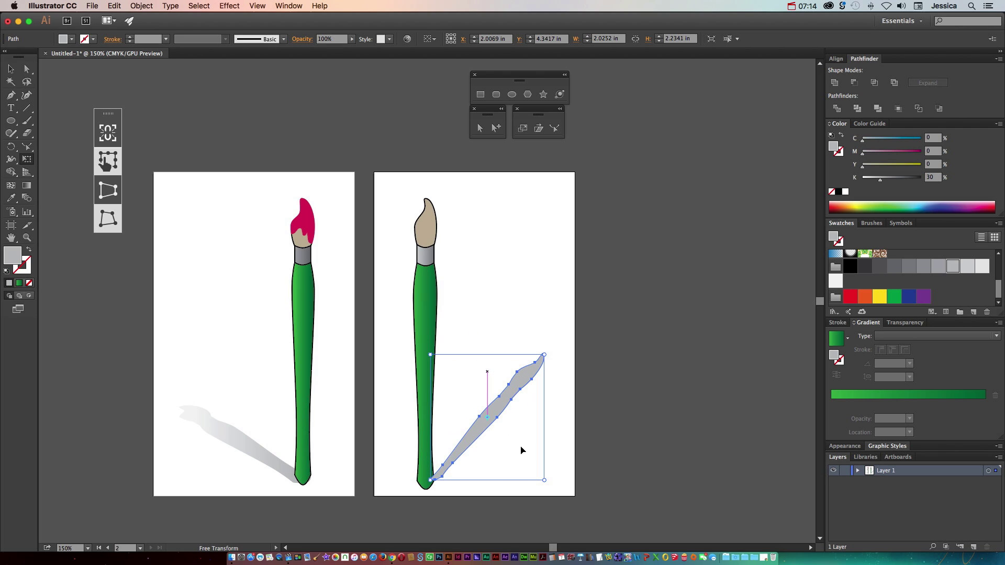
pyautogui.moveTo(468, 447); pyautogui.dragTo(460, 452)
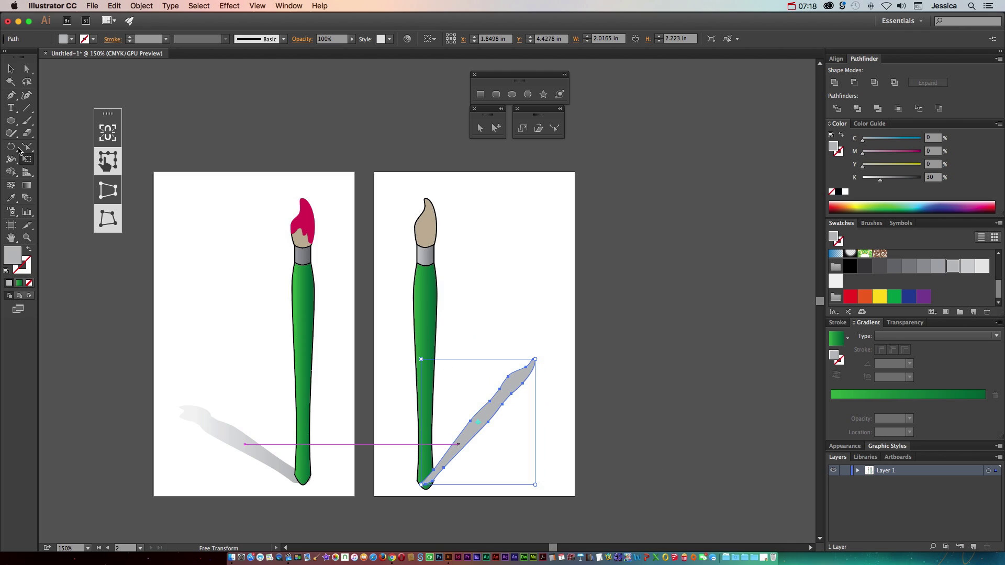
# Send the gray shadow to the back, behind the paintbrush, then deselect it
pyautogui.click(11, 69)
pyautogui.click(533, 406)
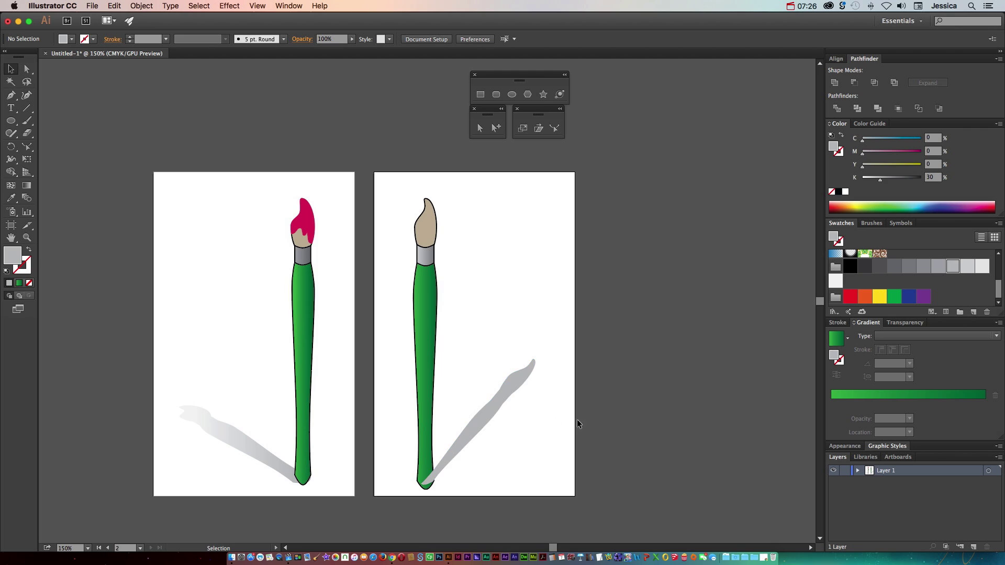
pyautogui.click(451, 451)
pyautogui.press('a')
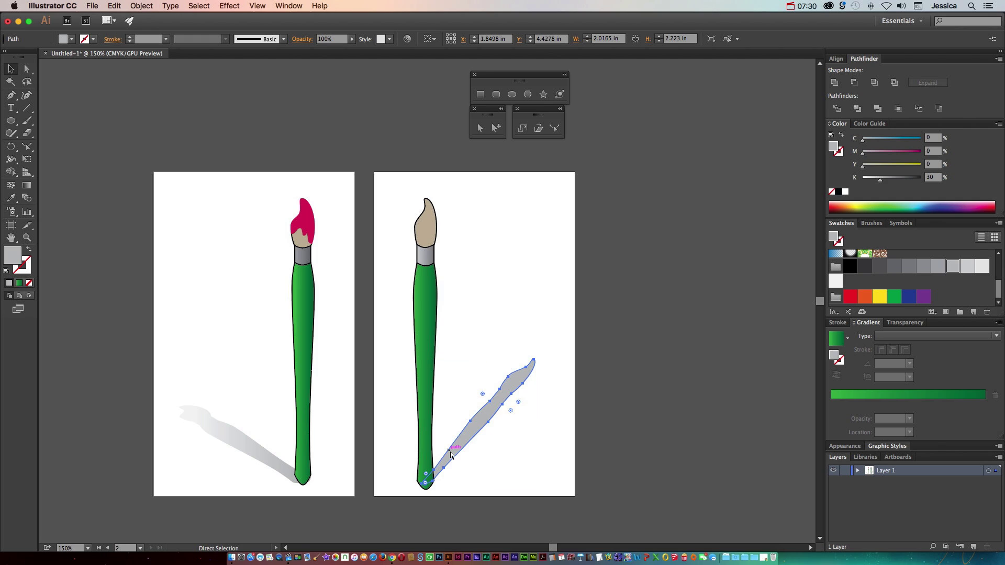
pyautogui.press('v')
pyautogui.click(576, 452)
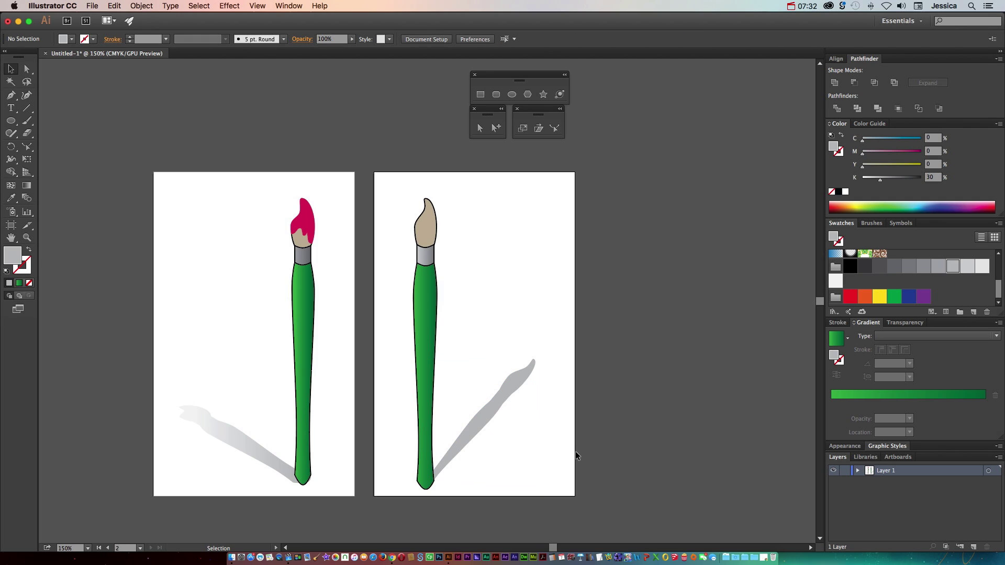